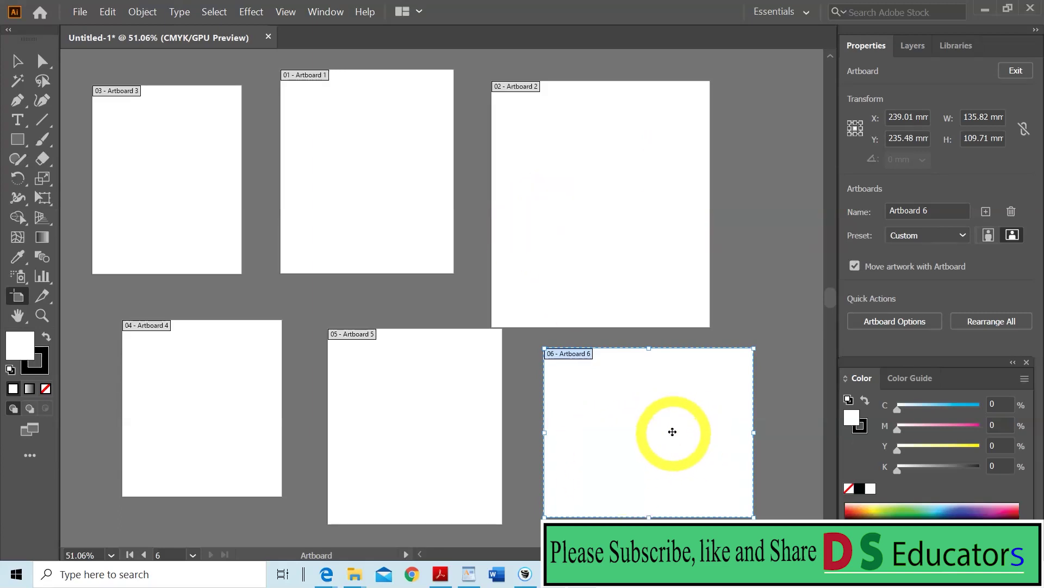
Delete Artboard 1, Artboard 3 and Artboard 4 from the document
left_click(363, 98)
key("Delete")
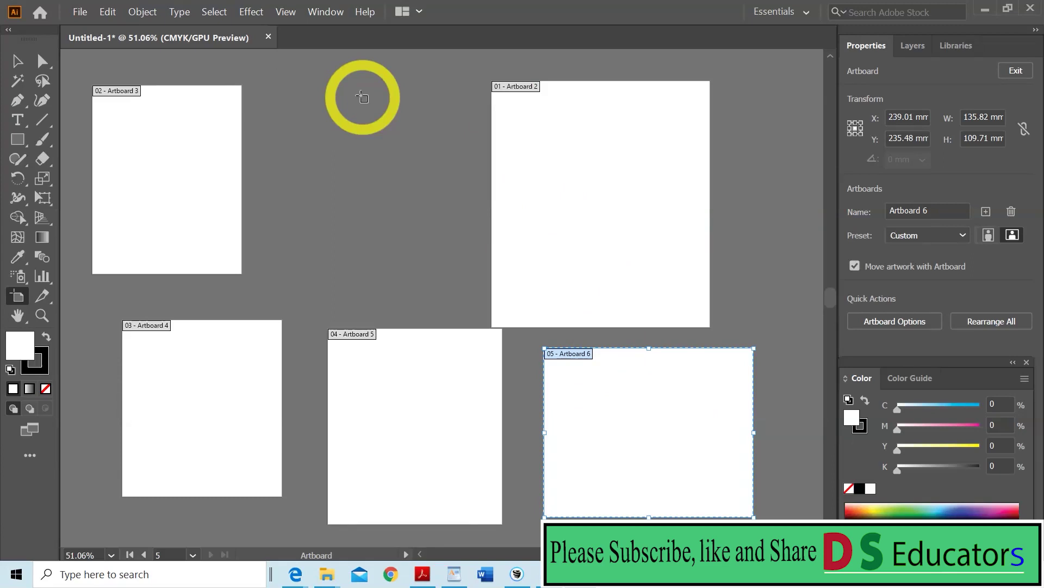
left_click(146, 180)
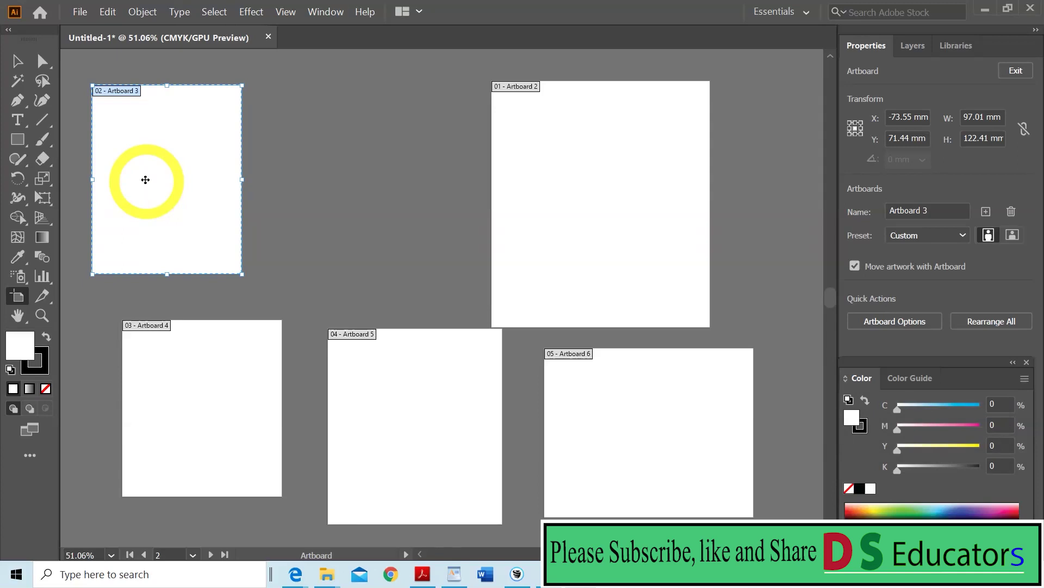
key("Delete")
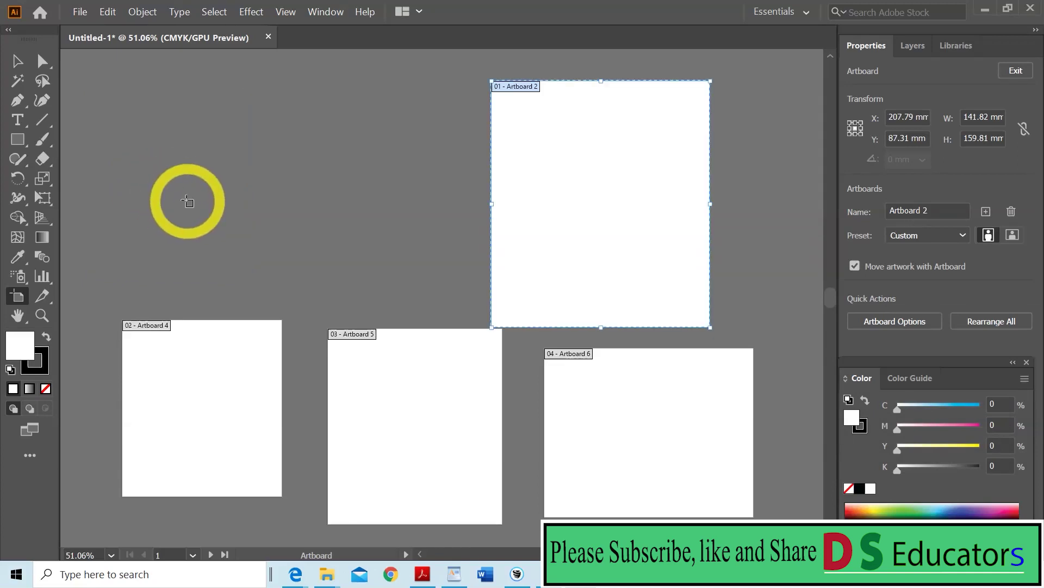
left_click(178, 360)
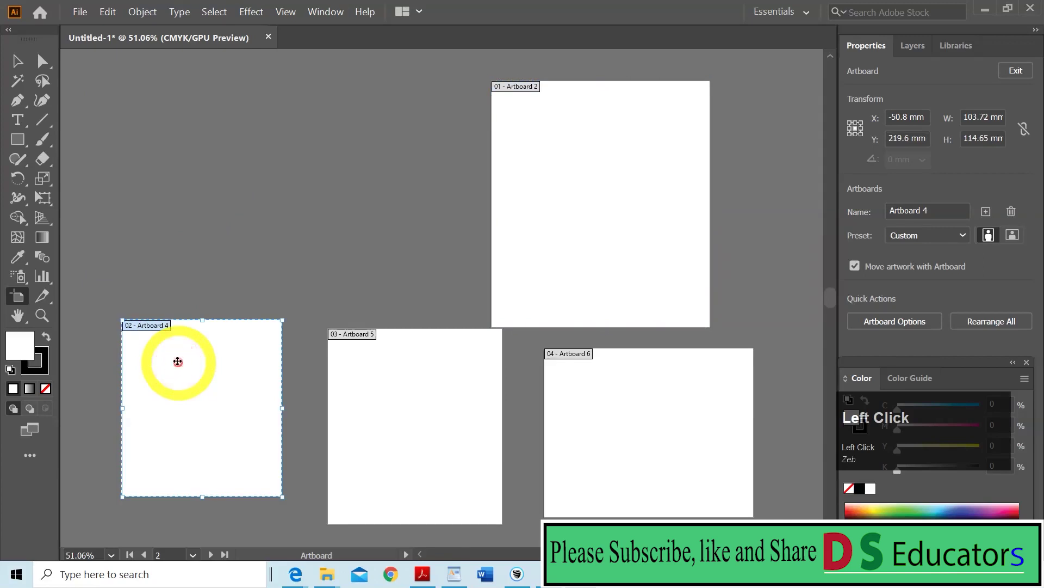
key("Delete")
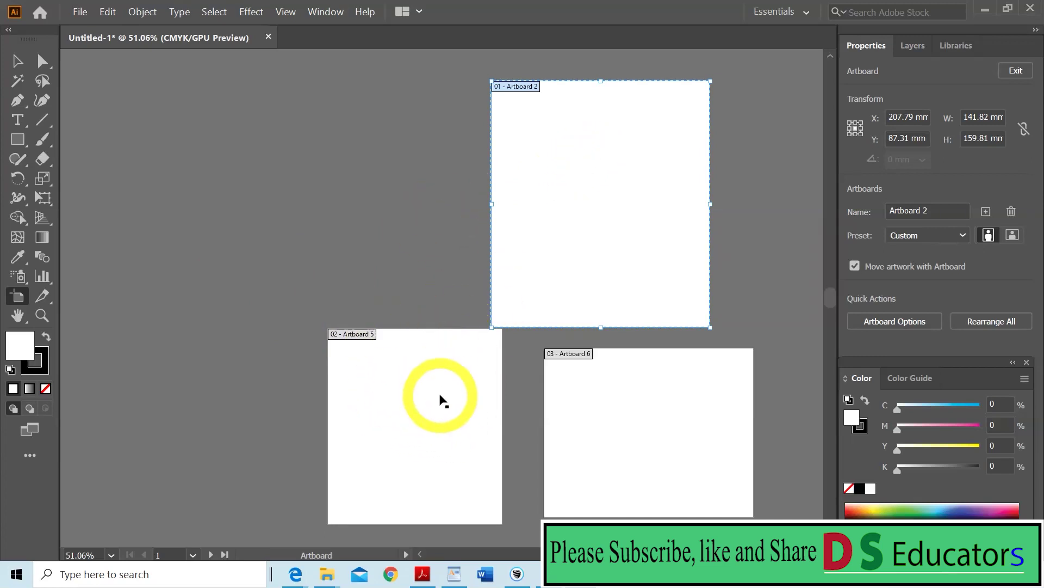
Move Artboard 5 to the empty upper-left area of the canvas and enlarge it to about 193 × 170 mm
left_click_drag(454, 385, 240, 124)
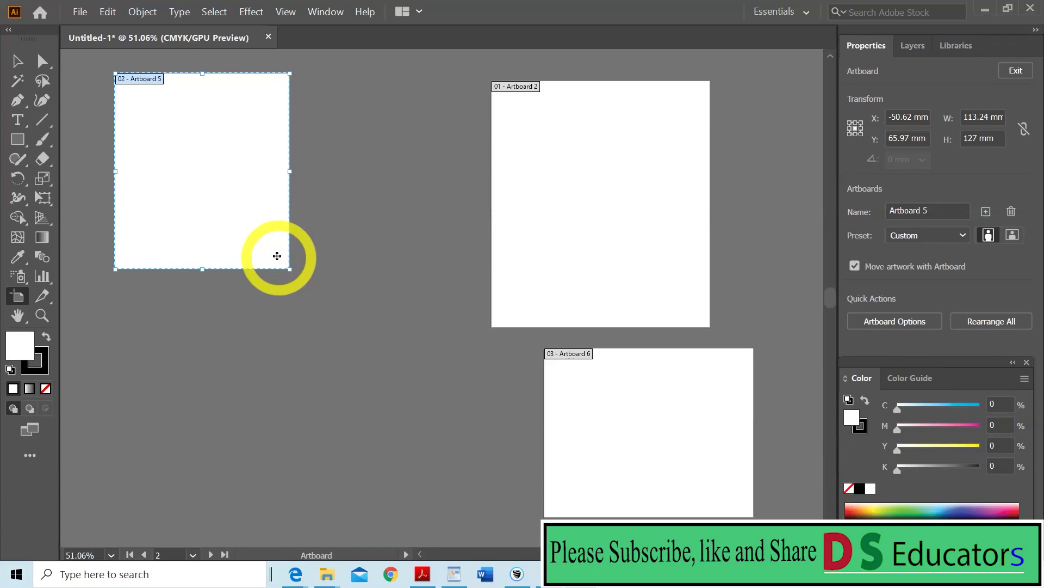
left_click_drag(291, 171, 413, 195)
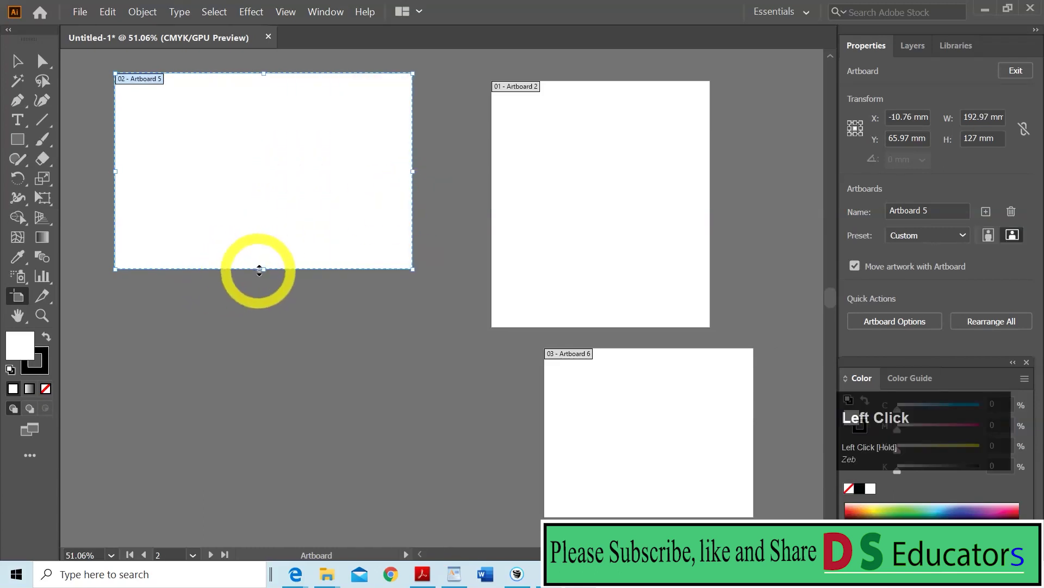
left_click_drag(260, 270, 264, 335)
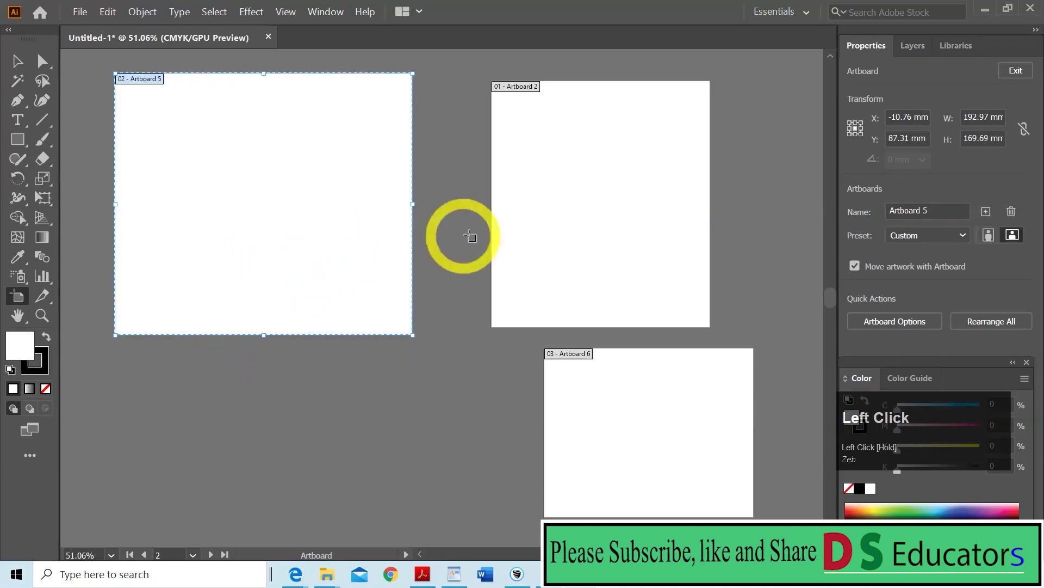
Move Artboard 6 beneath Artboard 5 and shift Artboard 5 slightly upward
left_click_drag(616, 399, 248, 409)
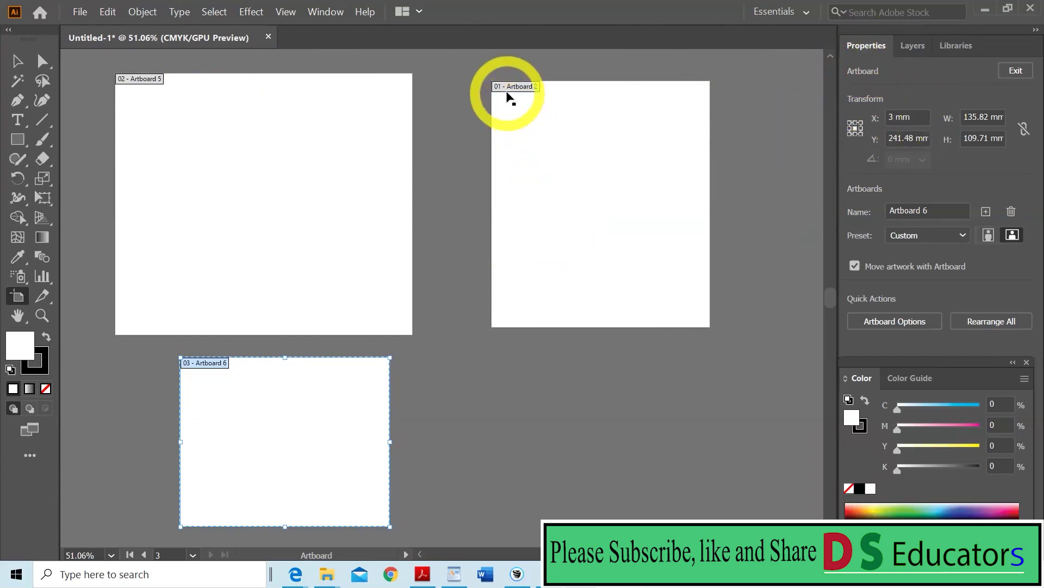
left_click(303, 131)
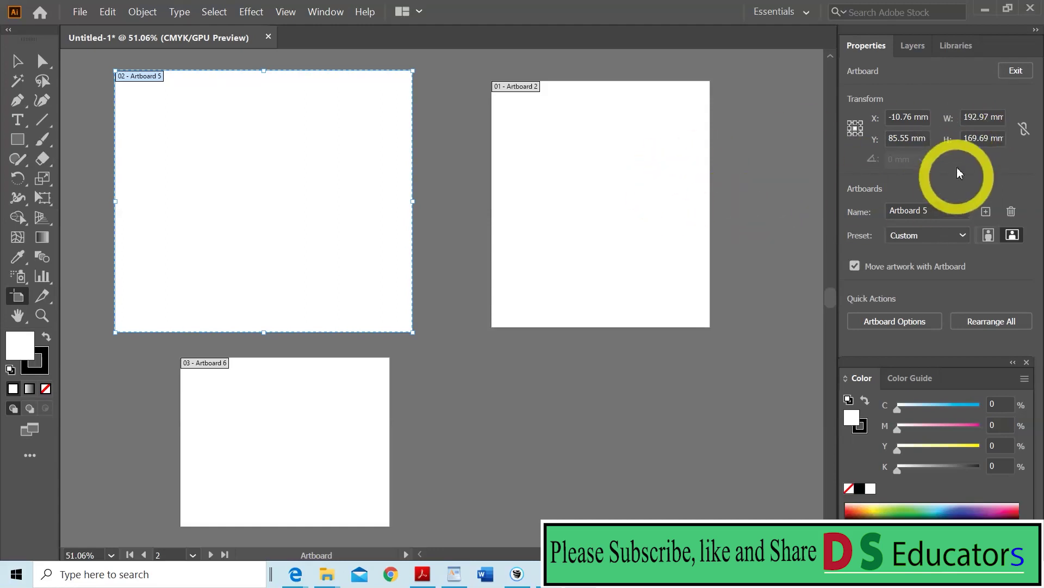
Rename Artboard 2 as 2
left_click(580, 170)
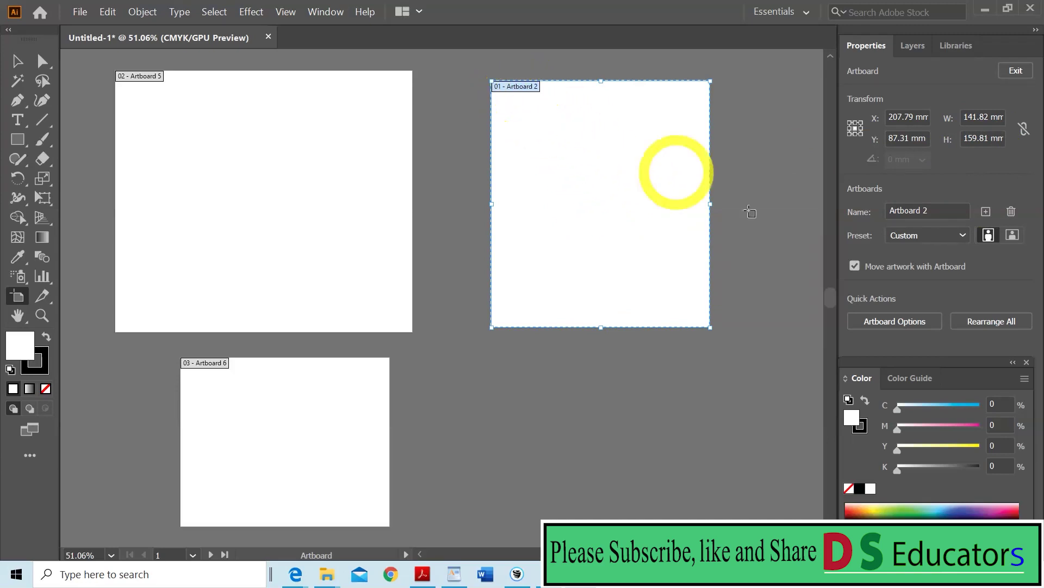
left_click(930, 213)
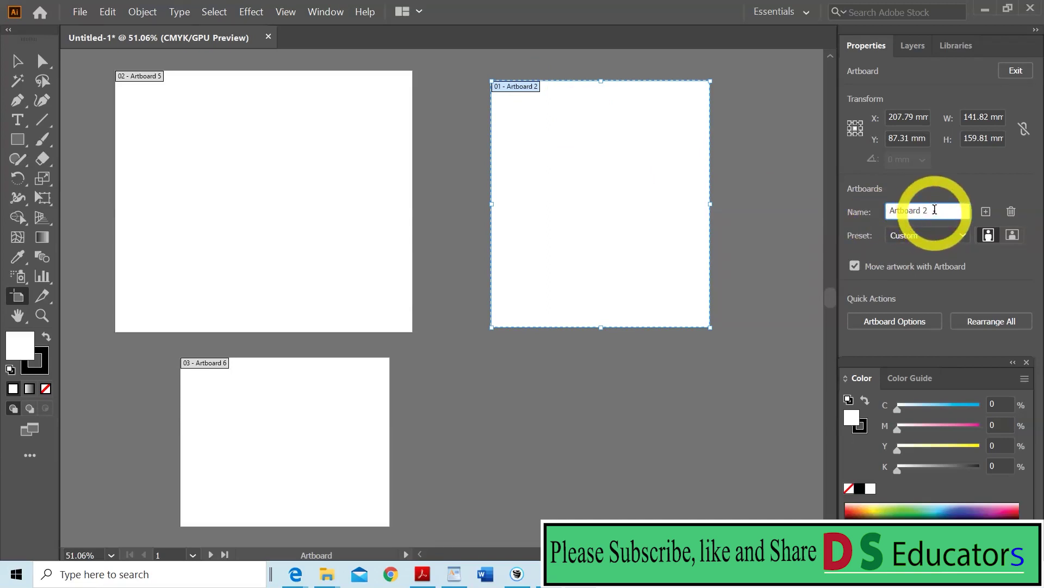
left_click_drag(949, 211, 886, 210)
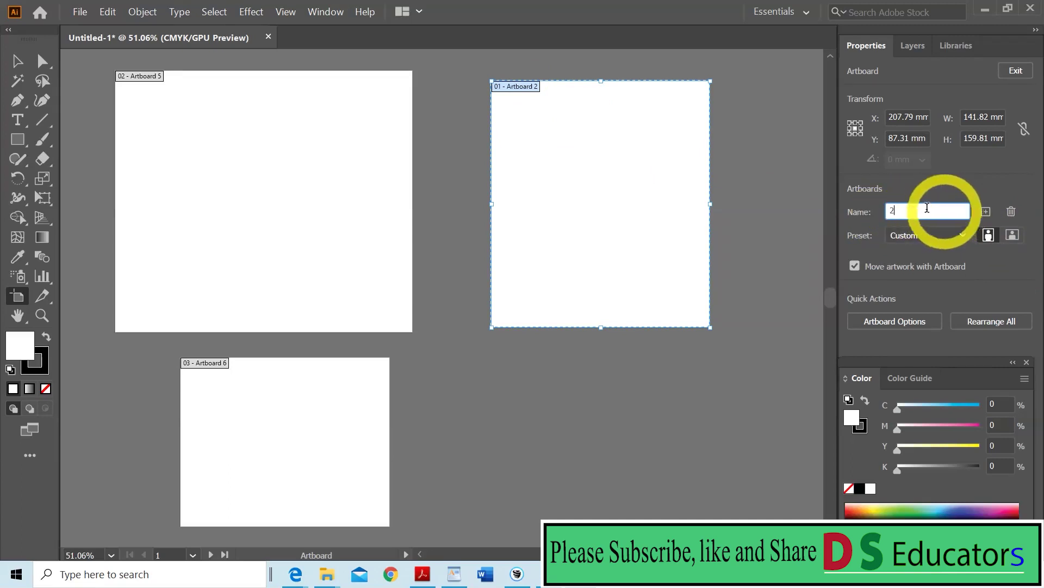
left_click(615, 212)
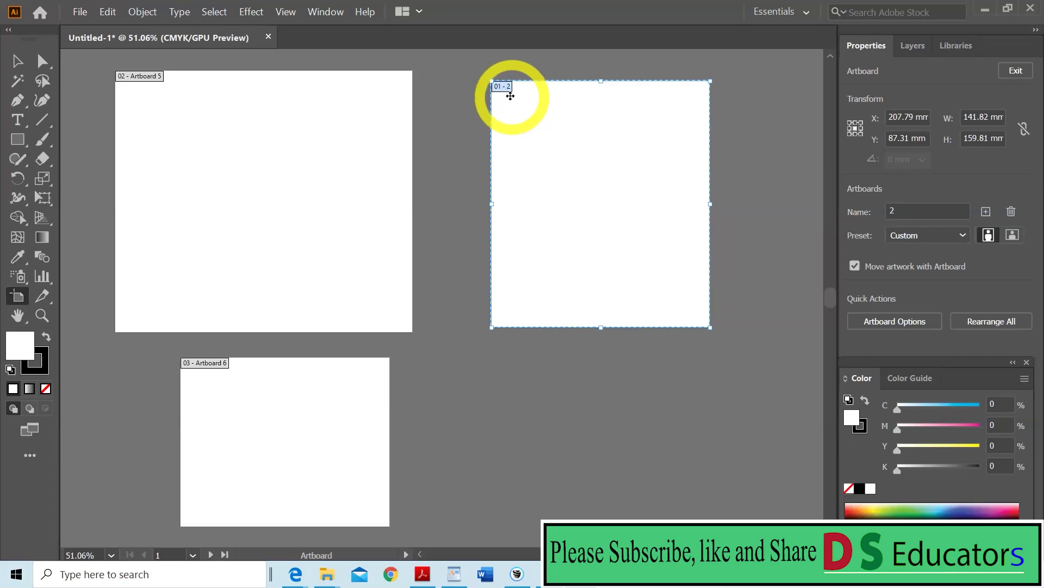
left_click(913, 212)
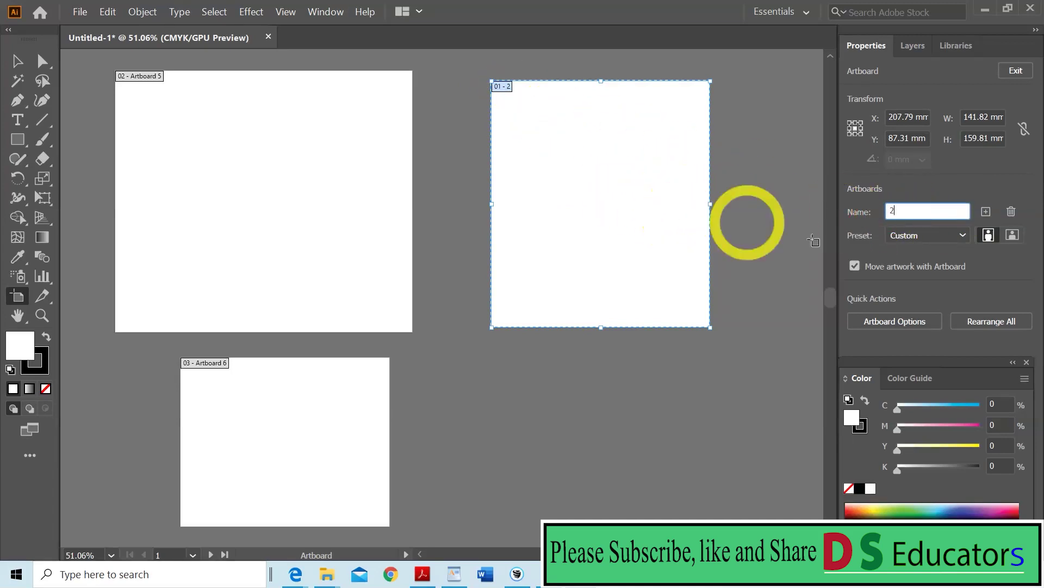
Try the Letter and B4 size presets on the artboard named 2
left_click(962, 236)
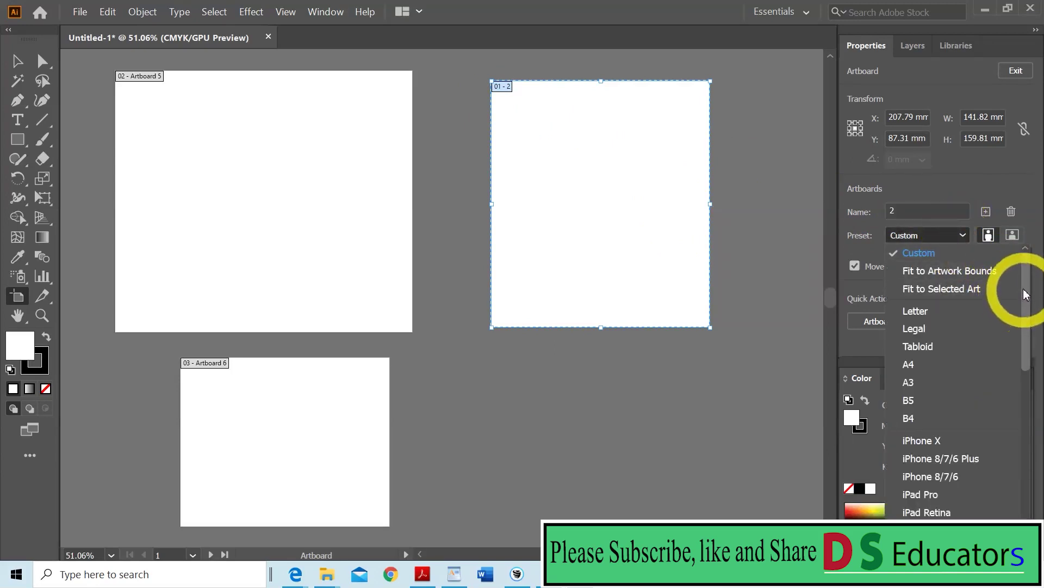
mouse_move(1027, 294)
left_mouse_down()
mouse_move(1014, 481)
mouse_move(1032, 288)
left_mouse_up()
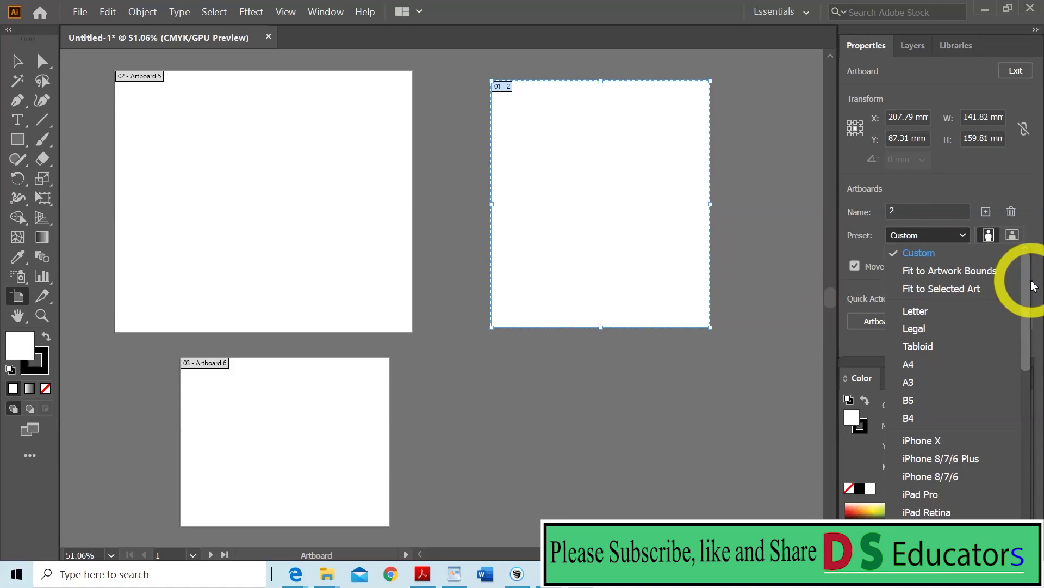
left_click(920, 311)
left_click(959, 236)
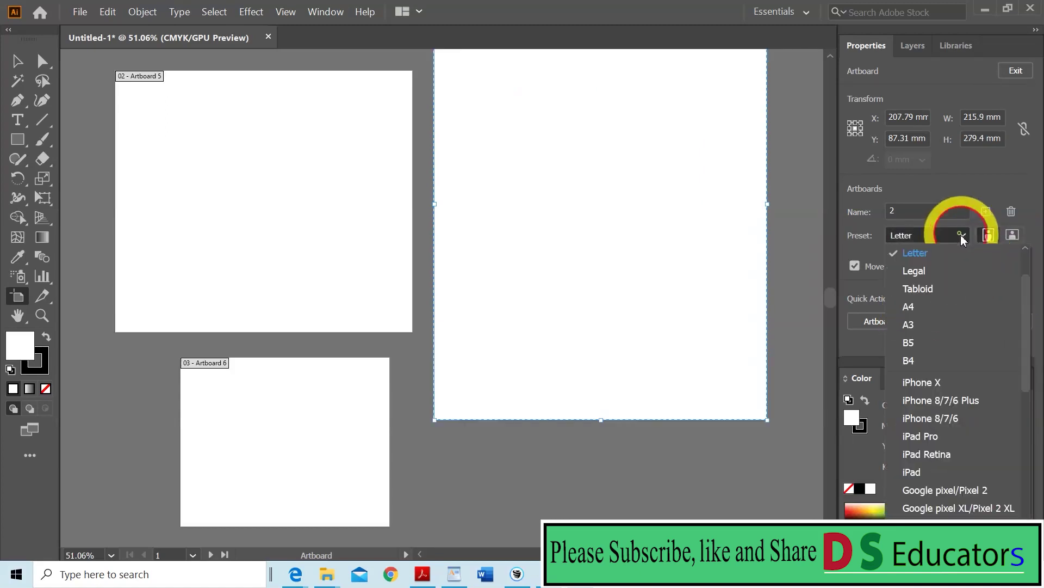
left_click(919, 360)
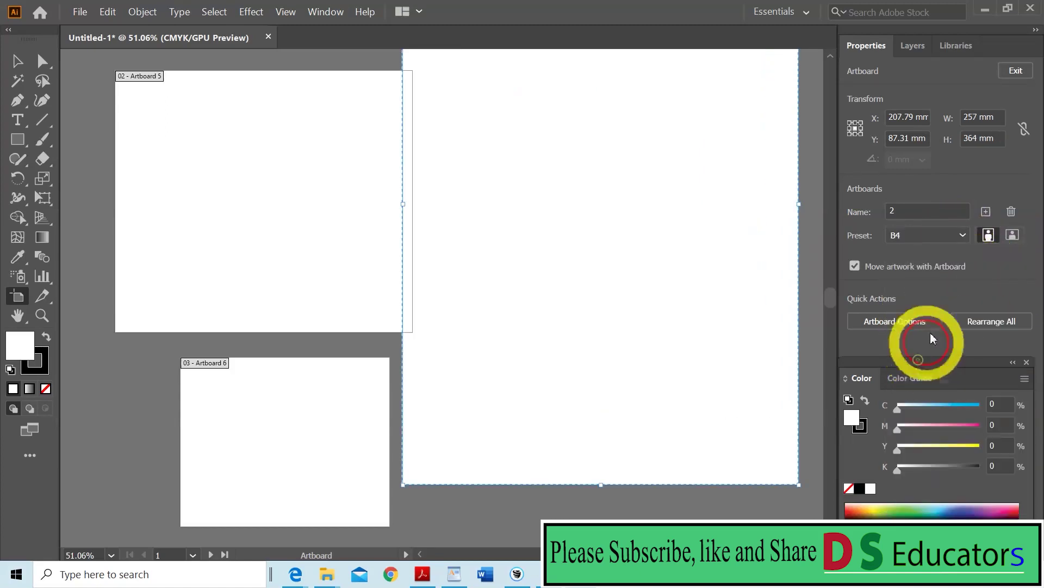
Apply the Letter preset to the artboard named 2, trying landscape and returning it to portrait orientation
left_click(960, 235)
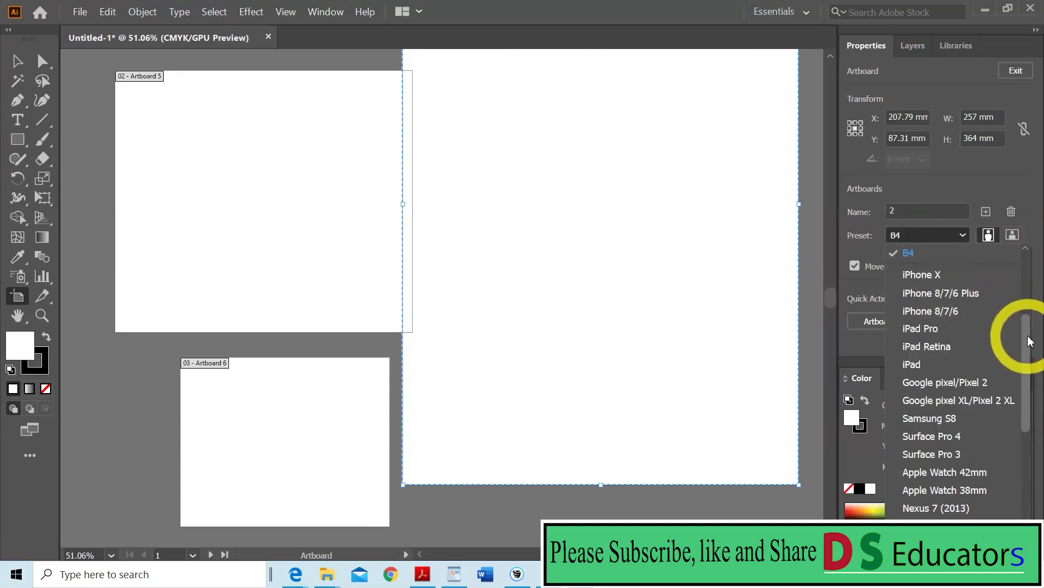
left_click_drag(1026, 338, 1030, 255)
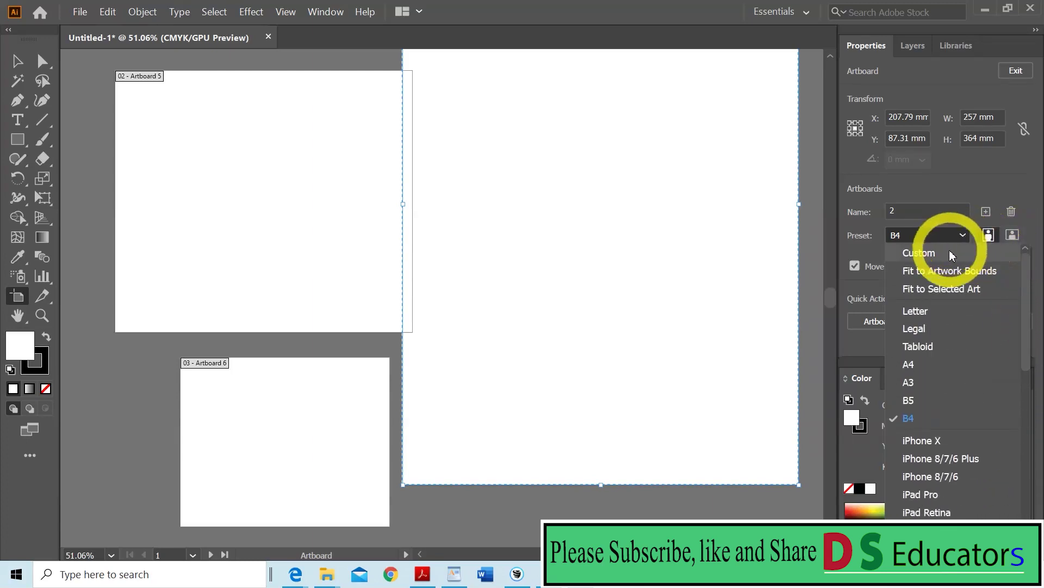
left_click(923, 314)
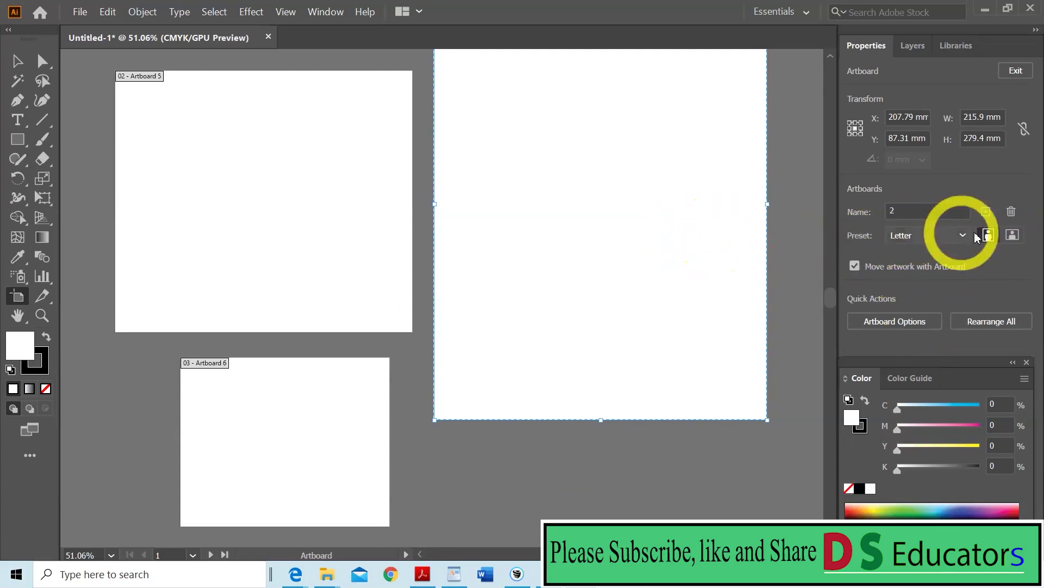
left_click(1013, 235)
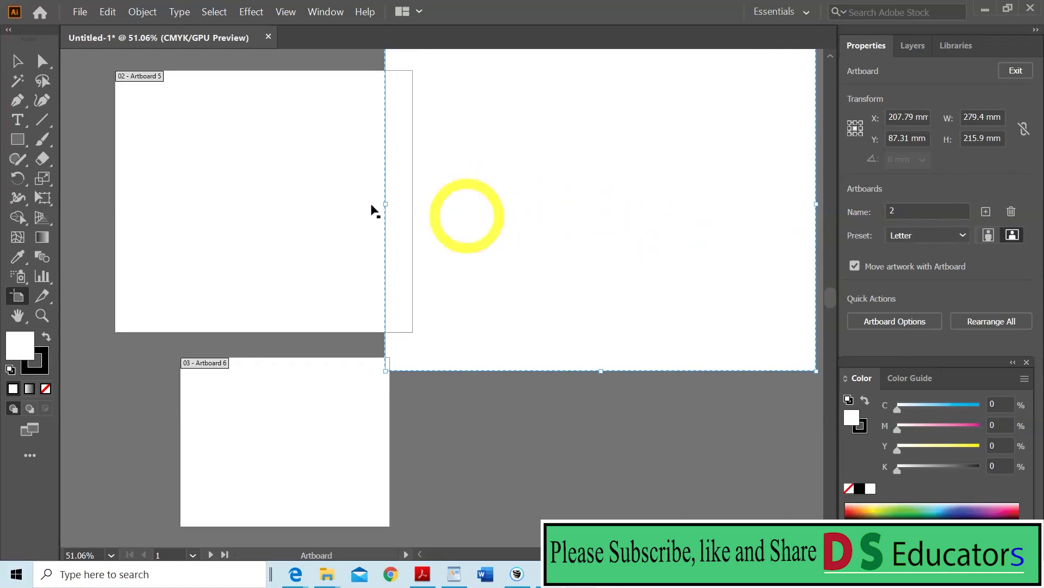
left_click(988, 236)
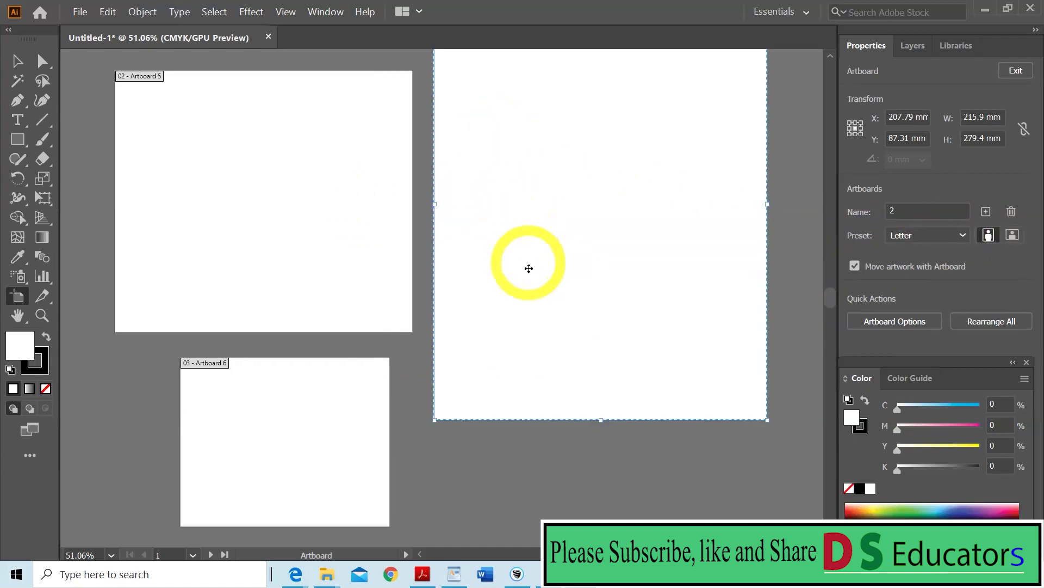
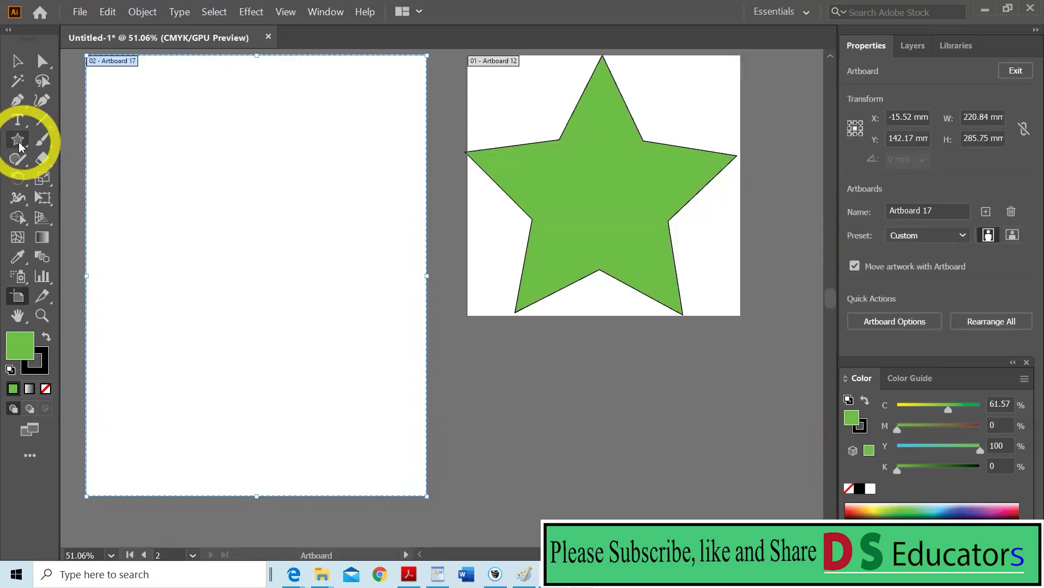
Draw a rectangle about 190 × 253 mm on Artboard 17 and fill it with blue (C 88.24, M 76.86, Y 0, K 0)
left_click_drag(18, 140, 79, 149)
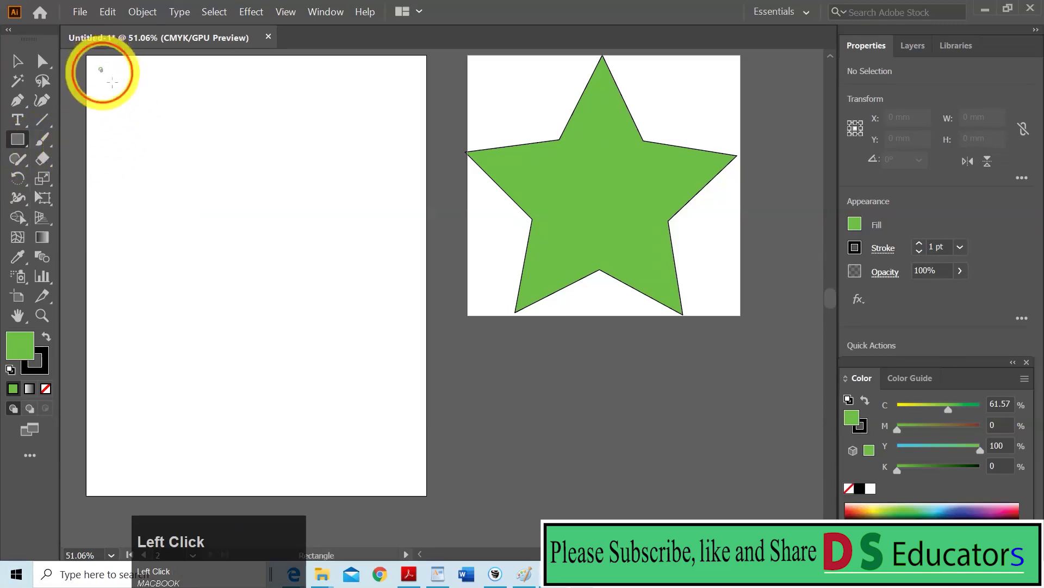
left_click_drag(101, 69, 394, 460)
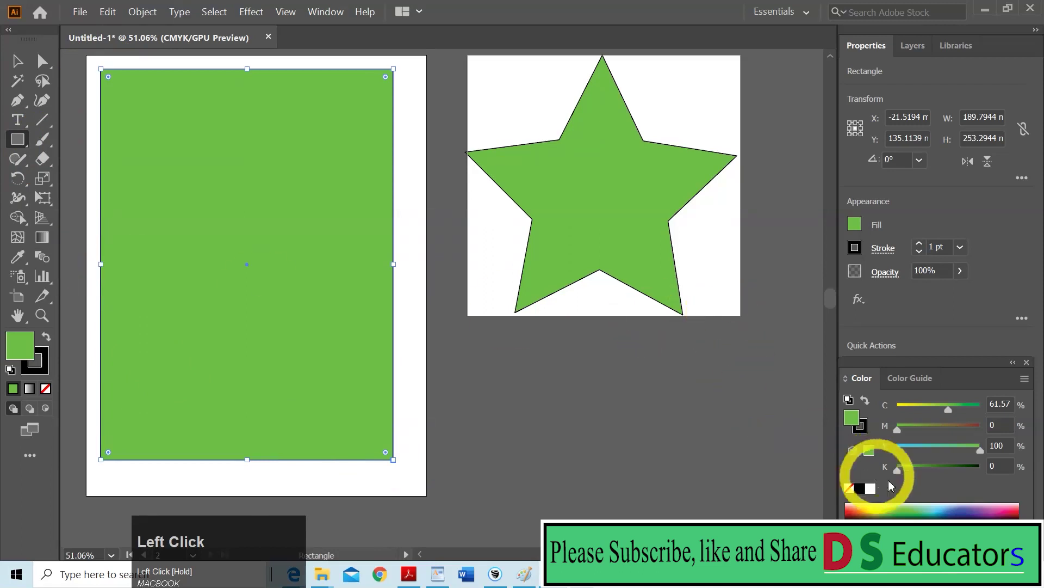
left_click(949, 502)
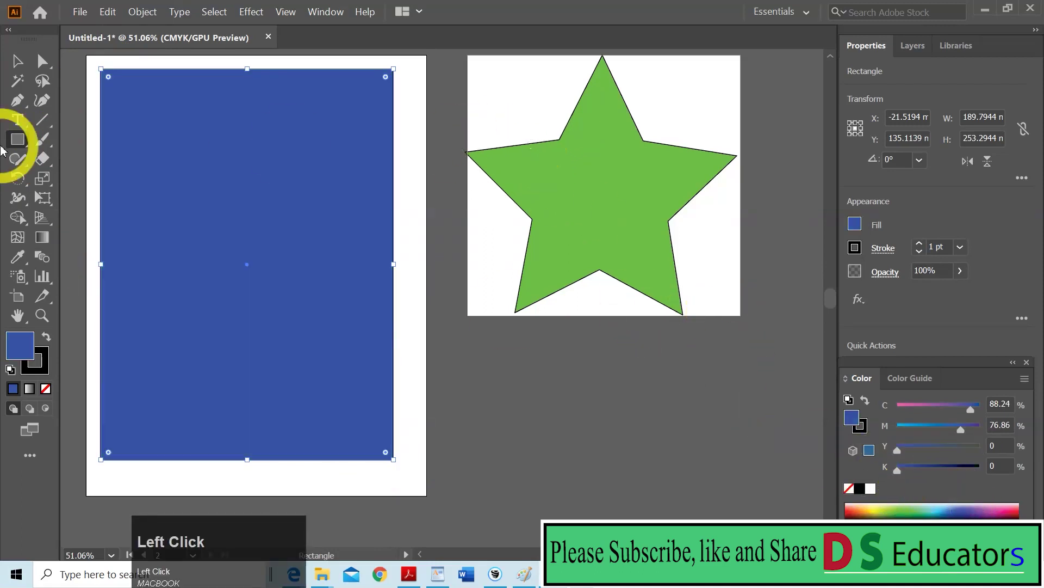
Copy the green star onto the blue rectangle and fill the copy with orange (C 4.31, M 81.57, Y 100, K 0.39)
left_click(21, 66)
left_click(619, 219)
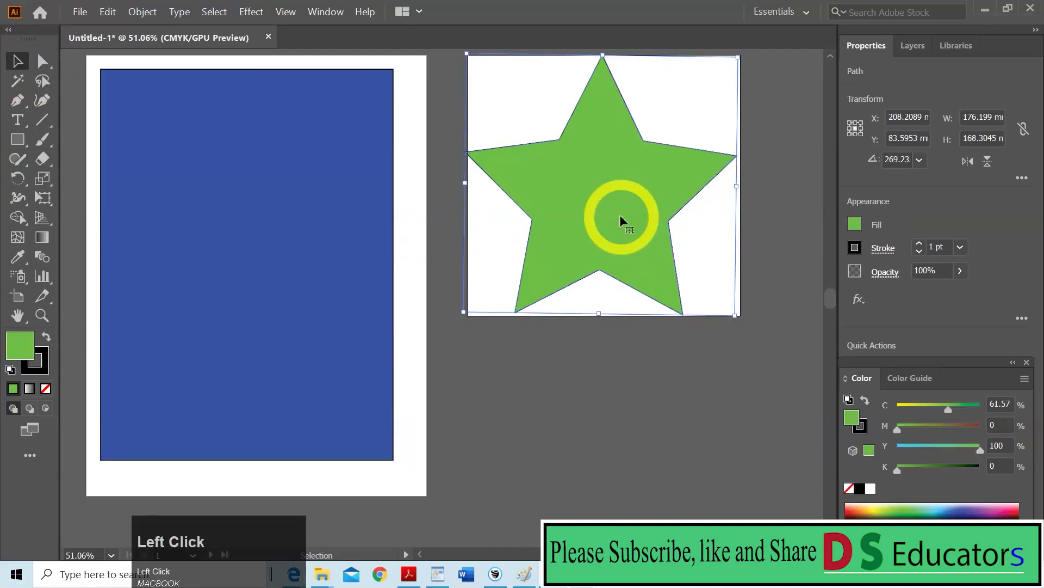
left_click_drag(619, 214, 261, 263)
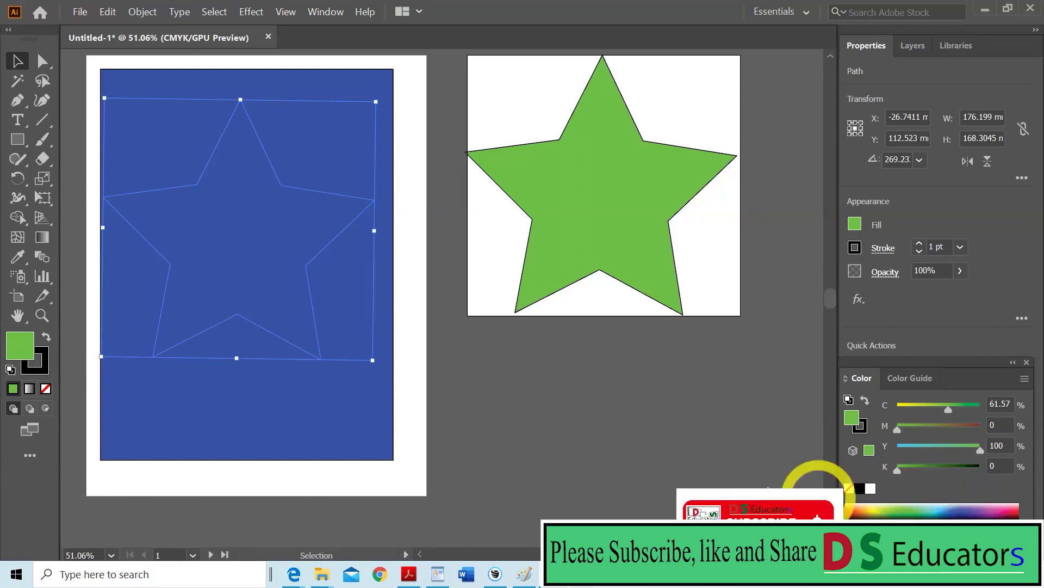
left_click(851, 511)
Send the blue rectangle backward behind the orange star, centre the star on the rectangle, and deselect it
right_click(265, 278)
mouse_move(303, 462)
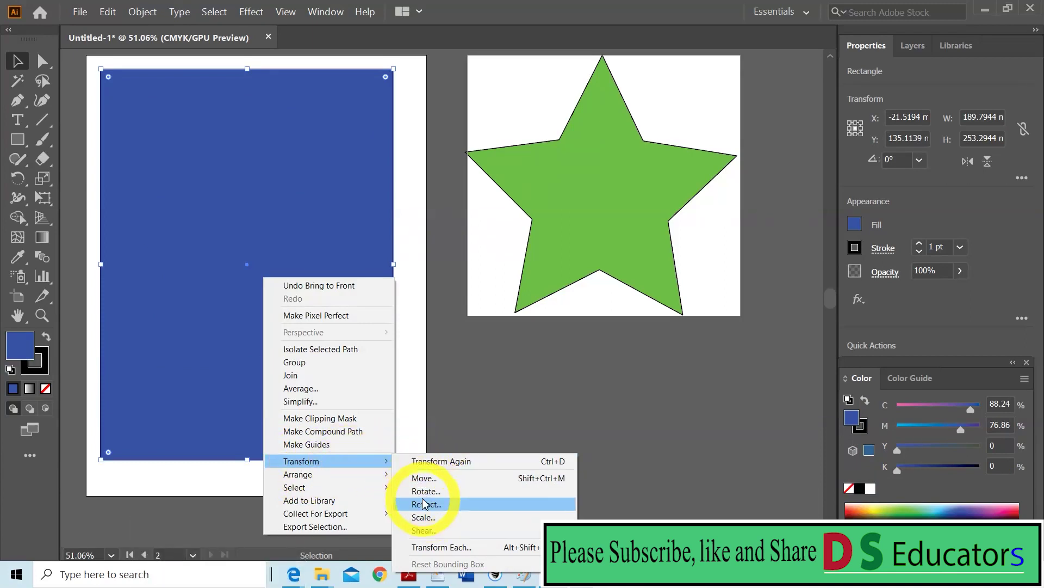
mouse_move(375, 474)
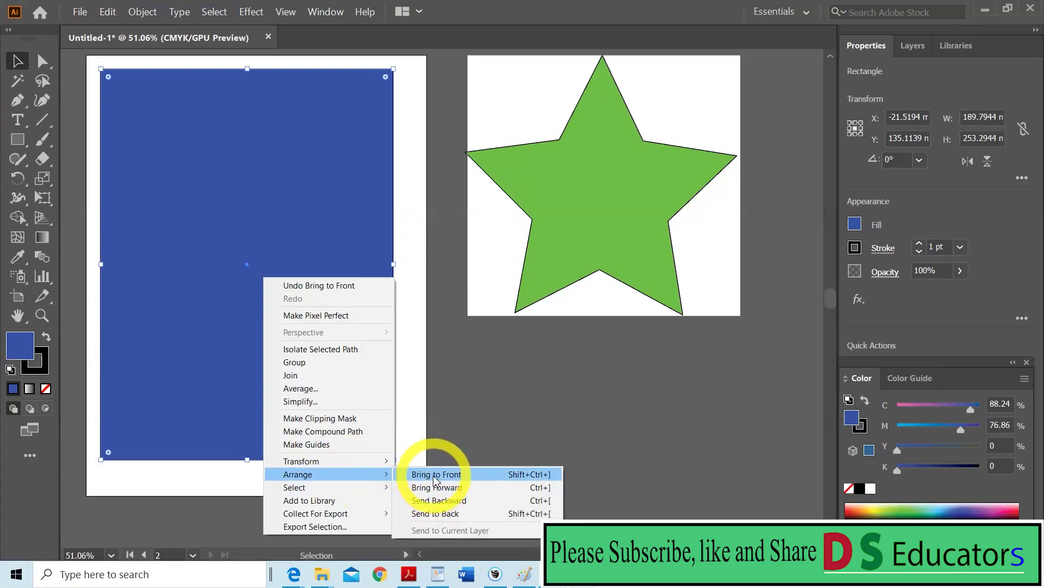
left_click(424, 501)
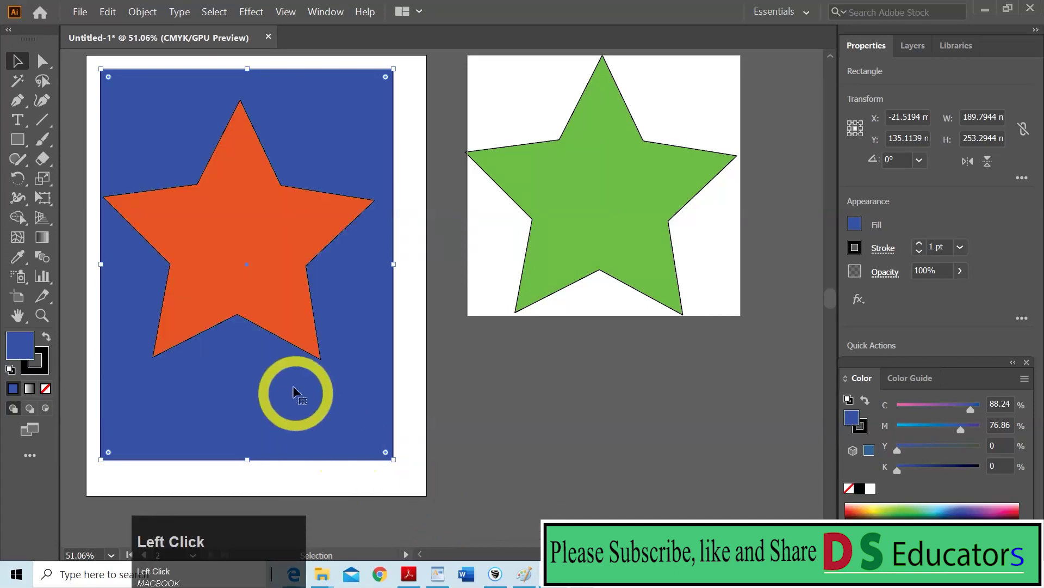
left_click_drag(246, 274, 252, 278)
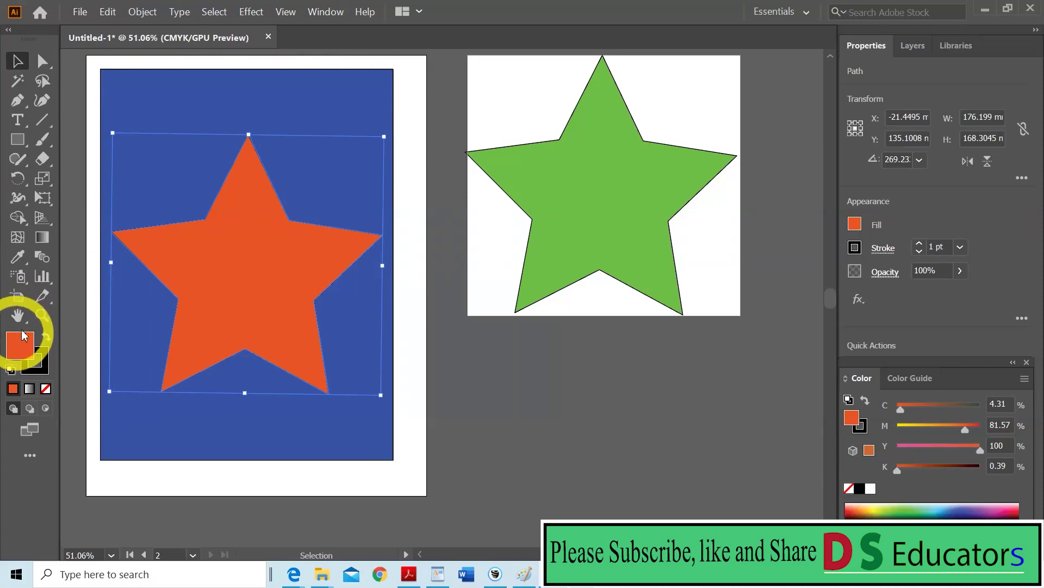
left_click(251, 483)
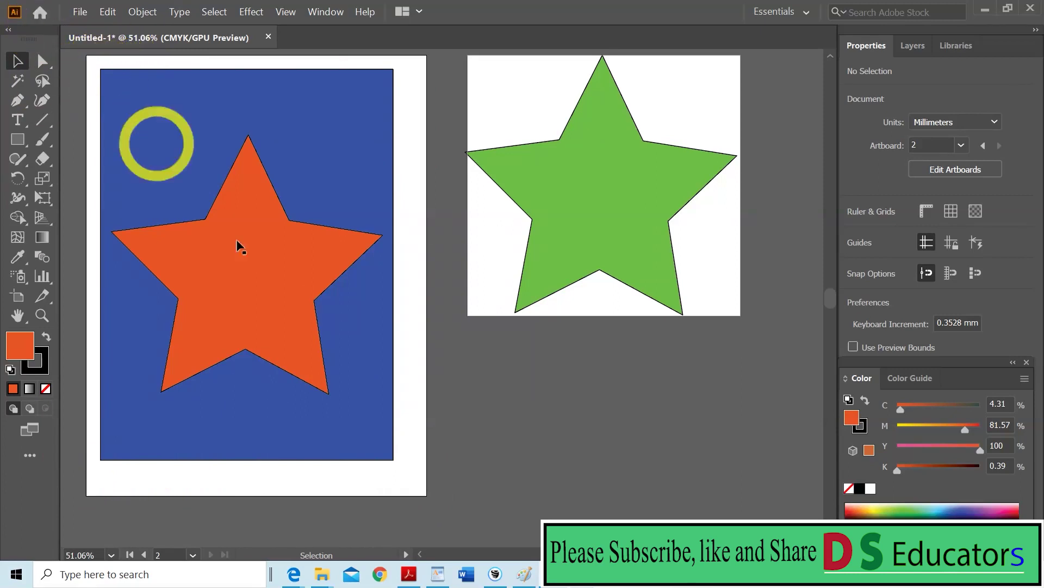
Move the orange star slightly higher on the blue rectangle and clear the selection
mouse_move(256, 296)
left_mouse_down()
mouse_move(242, 287)
mouse_move(252, 283)
left_mouse_up()
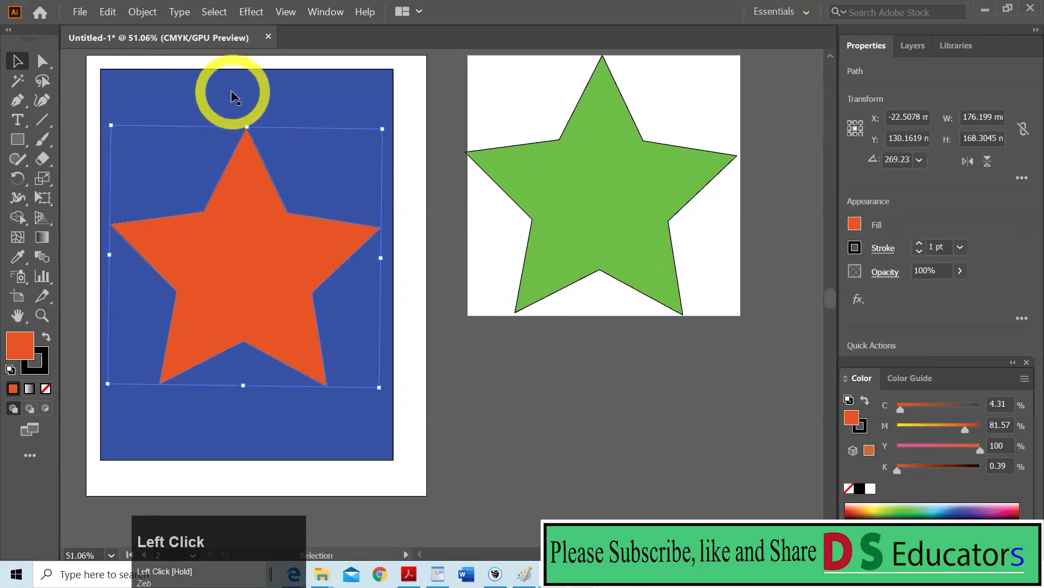
left_click(232, 455)
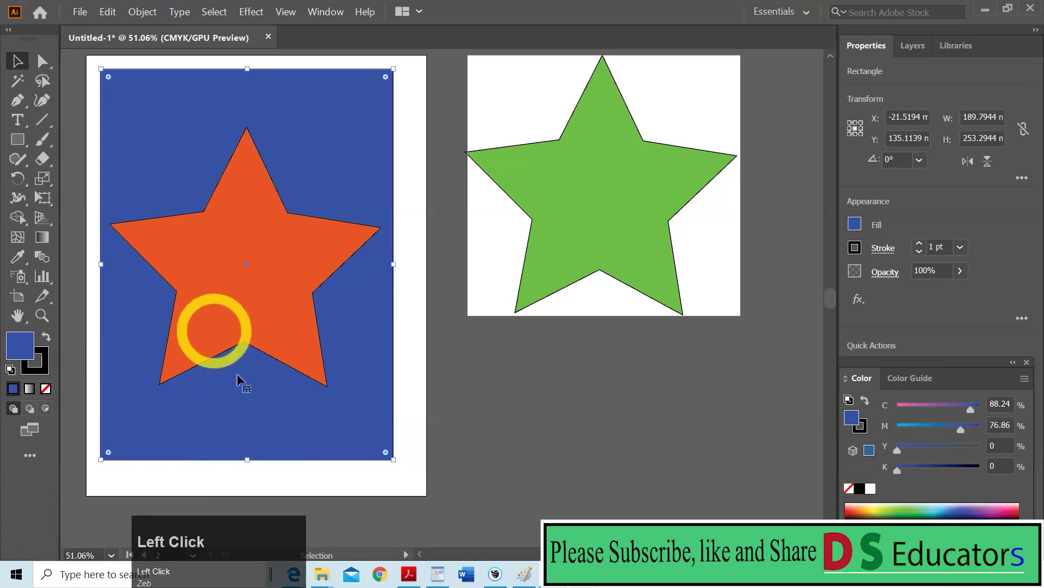
left_click(341, 496)
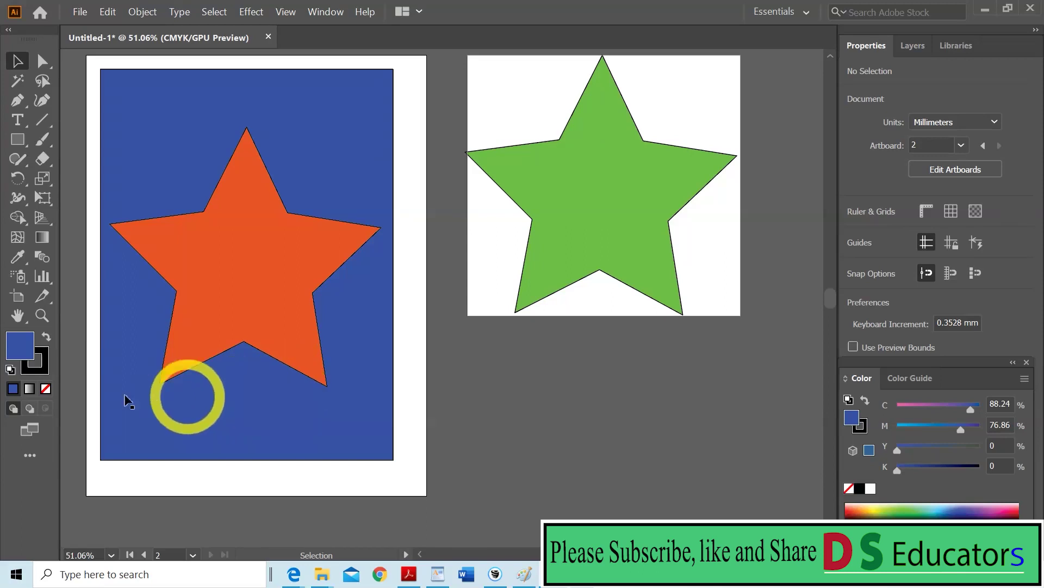
Fit the artboard to the blue rectangle's edges with the Artboard tool
left_click(20, 300)
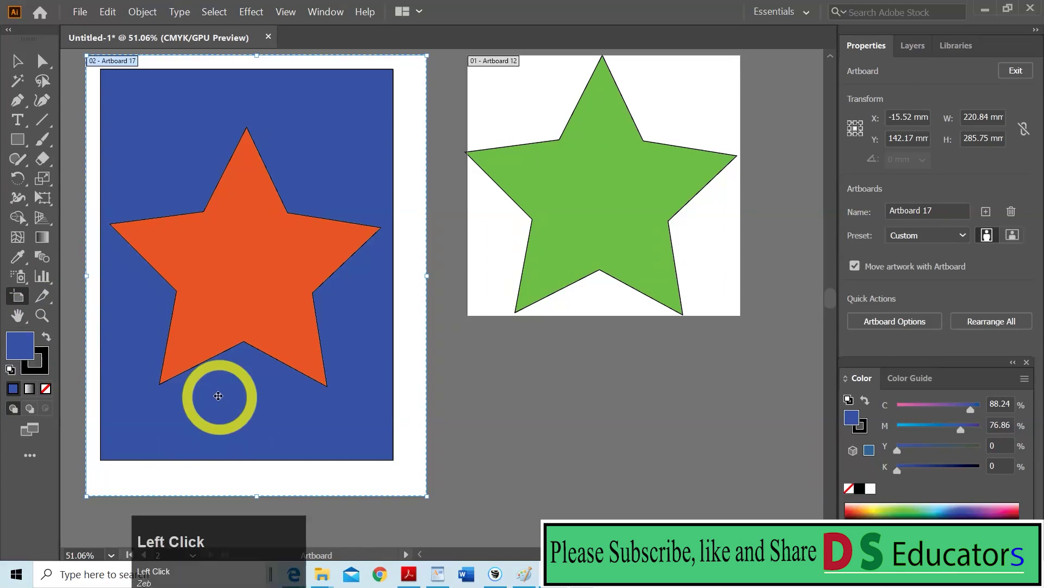
left_click(218, 395)
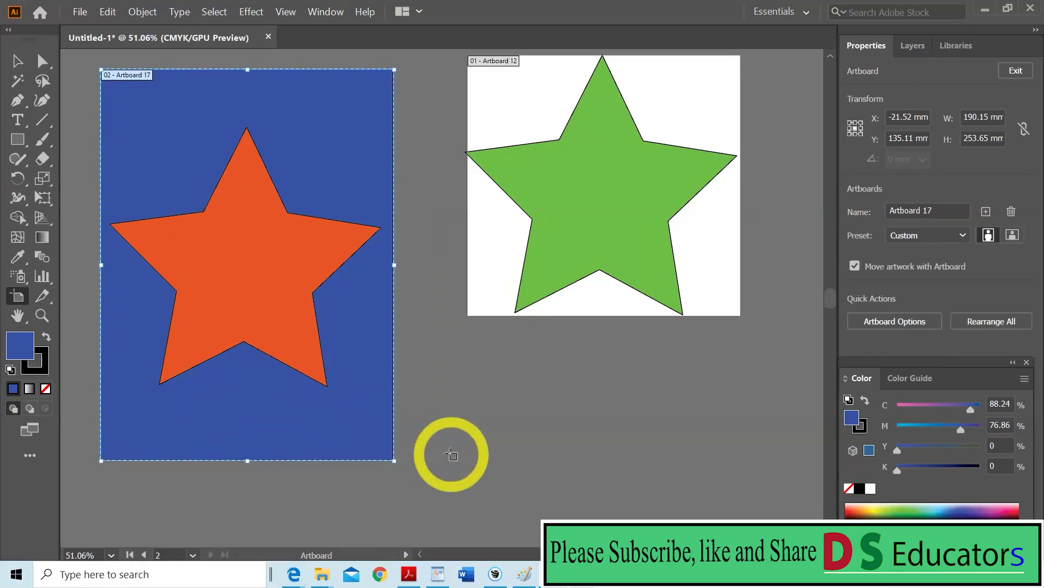
left_click(423, 446)
left_click(267, 409)
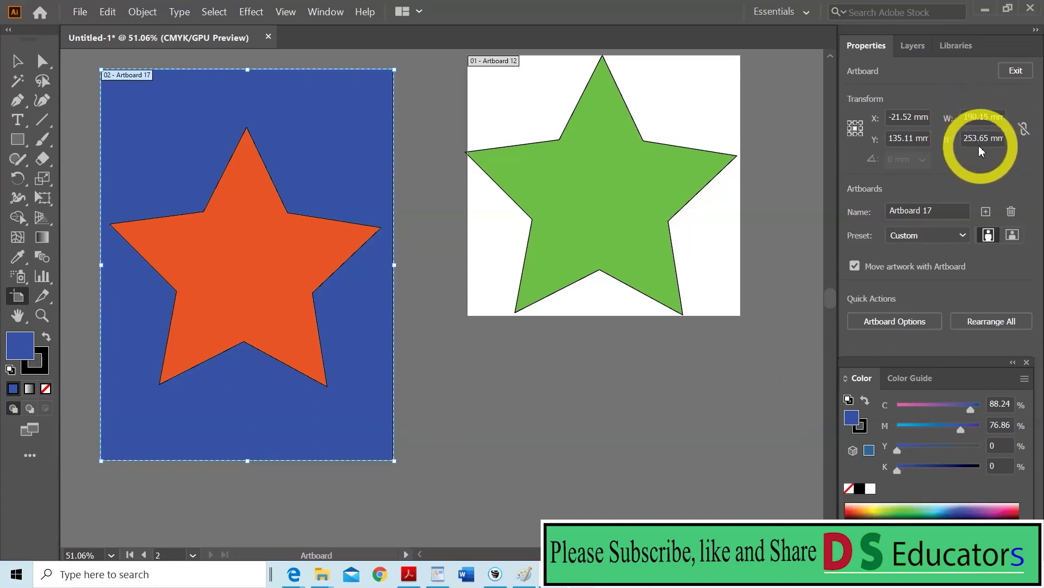
left_click(987, 117)
left_click(987, 173)
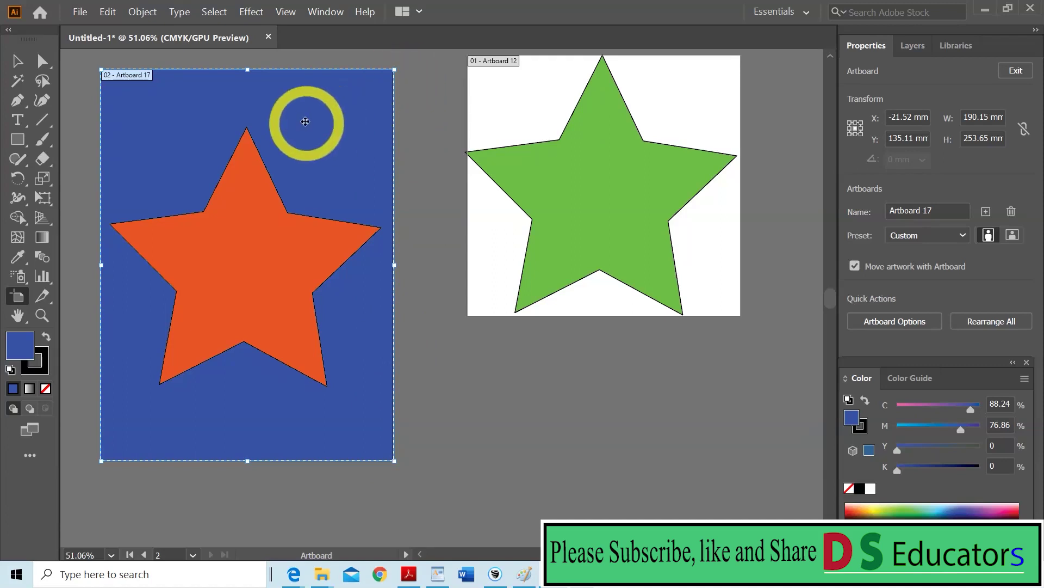
left_click(306, 121)
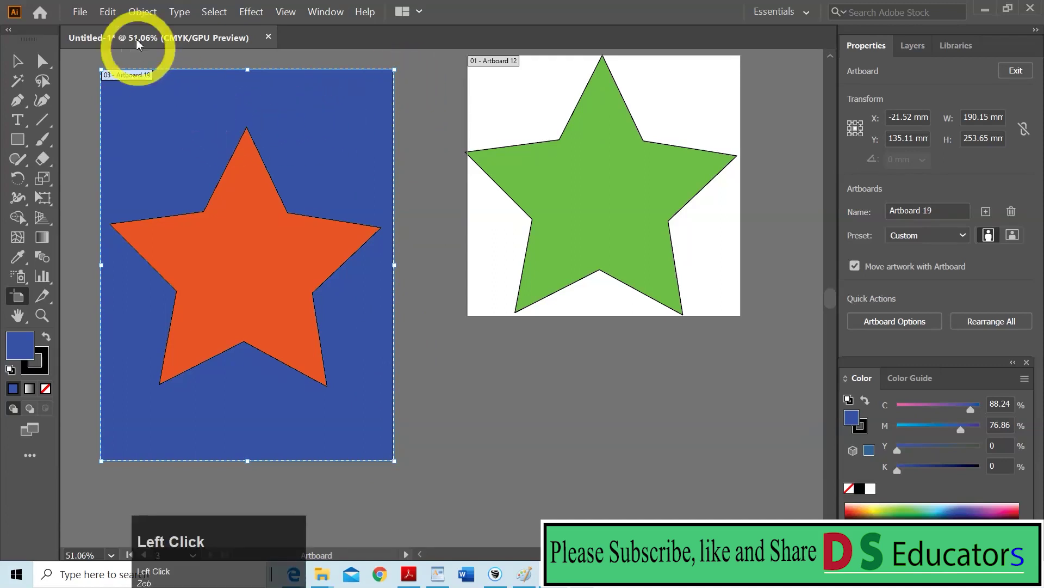
Try Make Pixel Perfect on the artboard around the orange star, and refit the artboard to the blue rectangle's edges
left_click(139, 12)
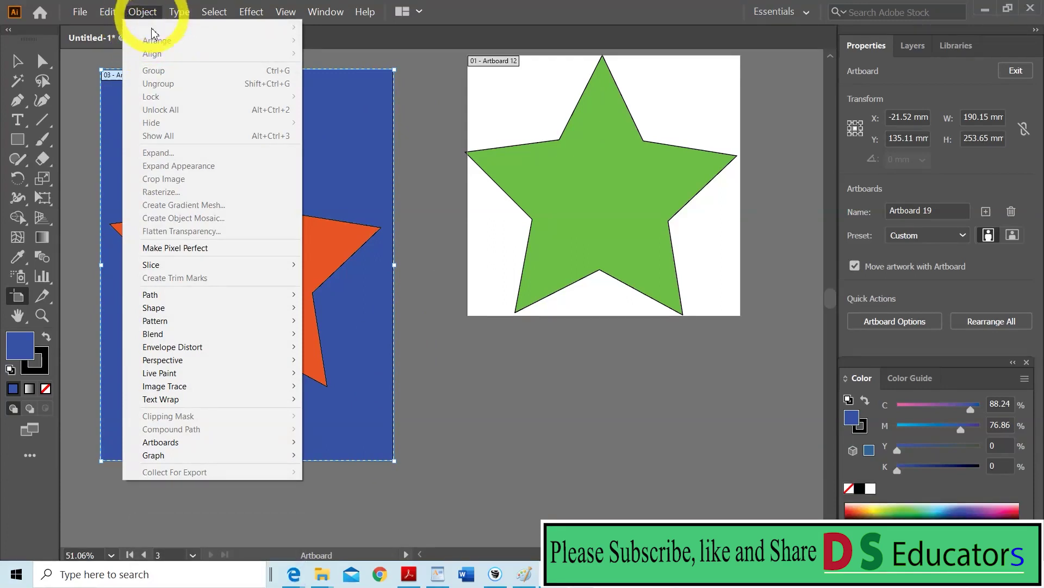
left_click(191, 250)
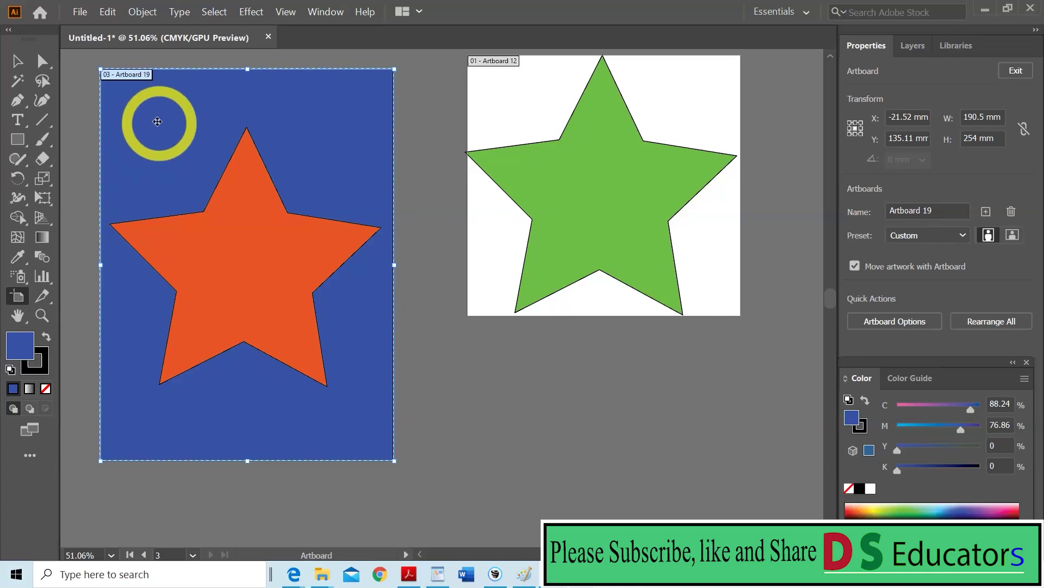
right_click(158, 122)
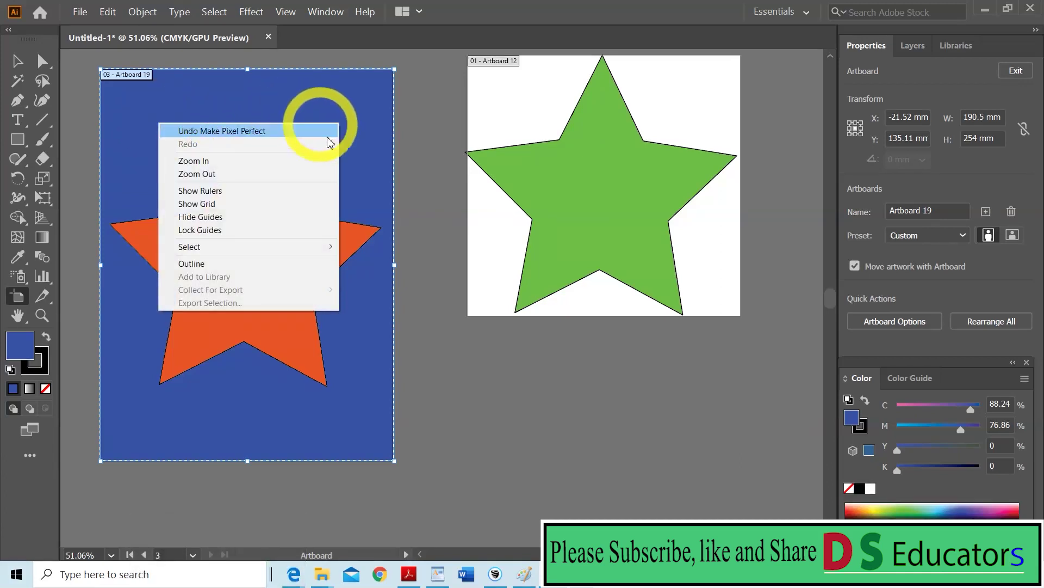
left_click(267, 435)
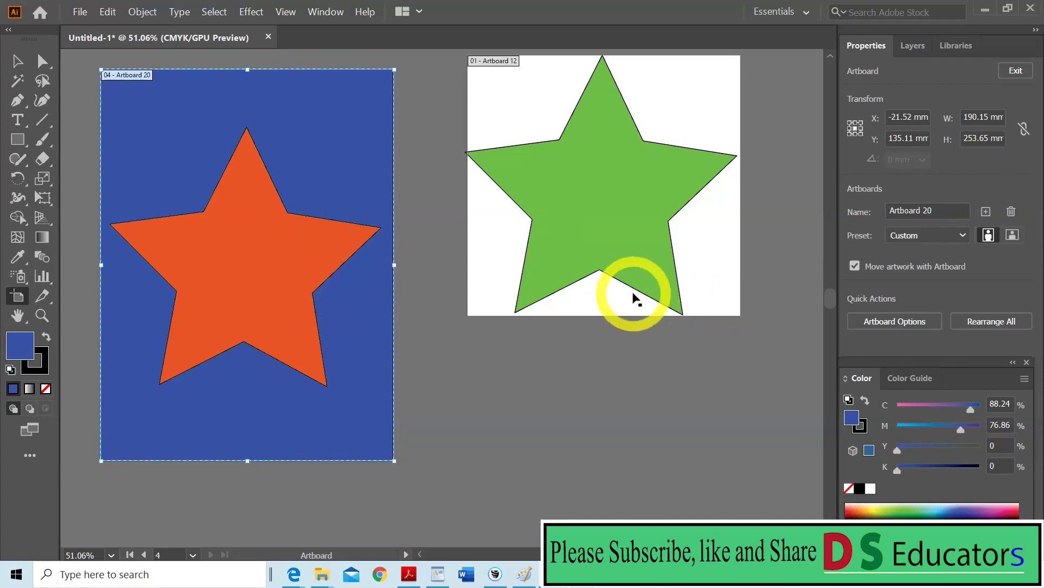
Delete Artboard 12 and the green star that was on it
left_click(610, 301)
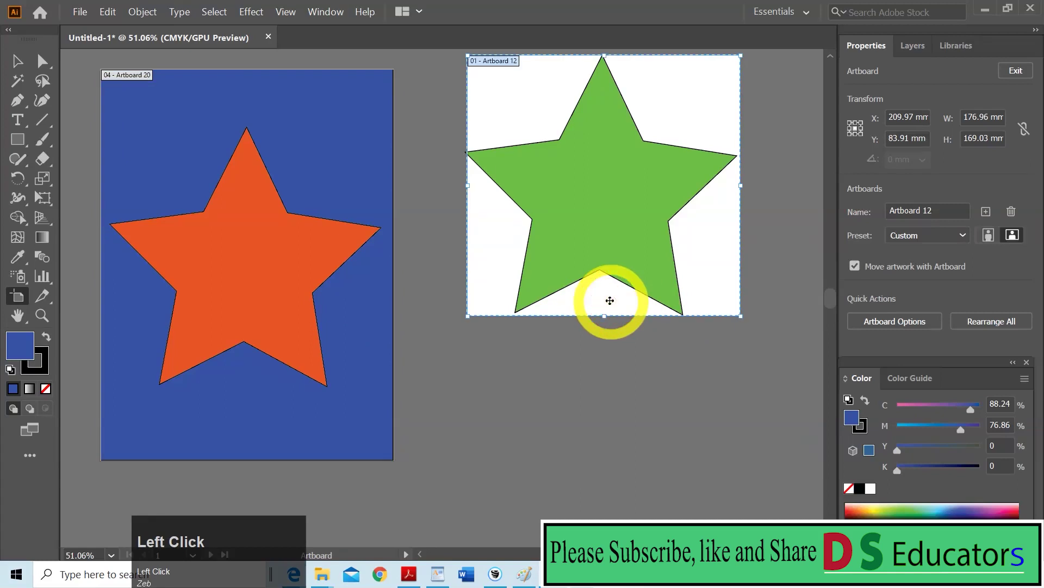
key("Delete")
key("v")
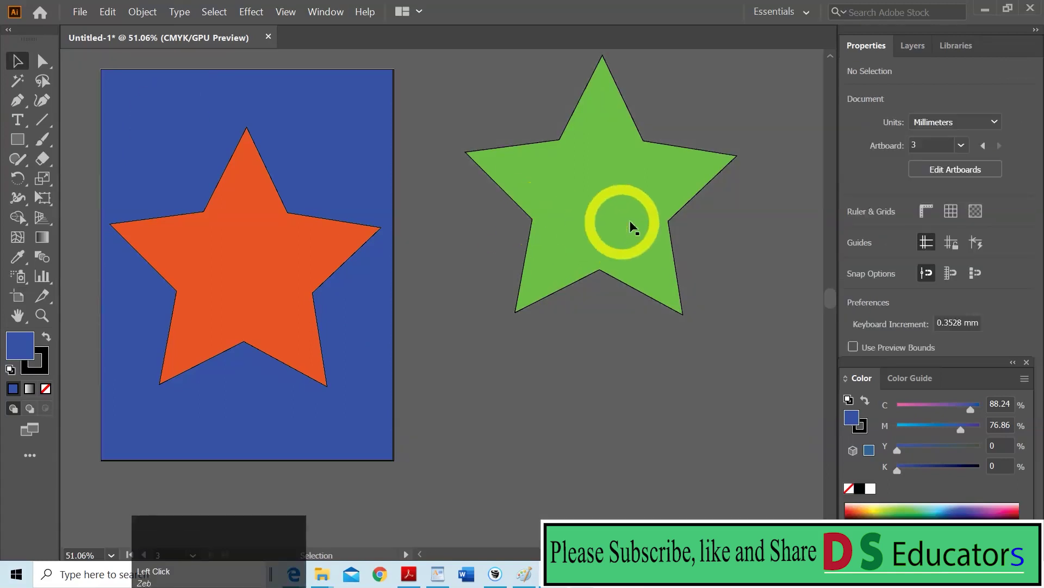
left_click(631, 228)
key("Delete")
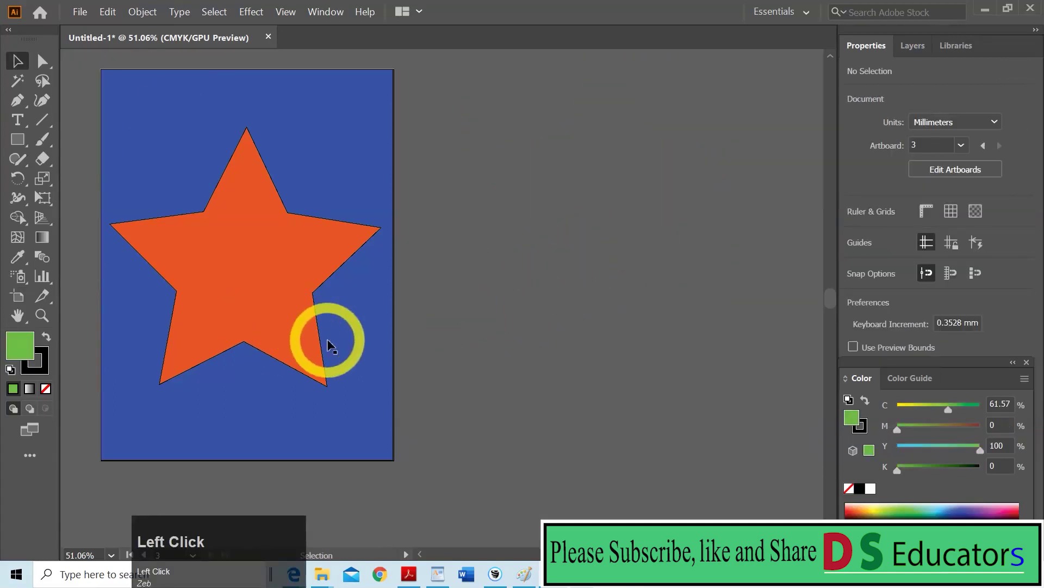
left_click(363, 338, "alt")
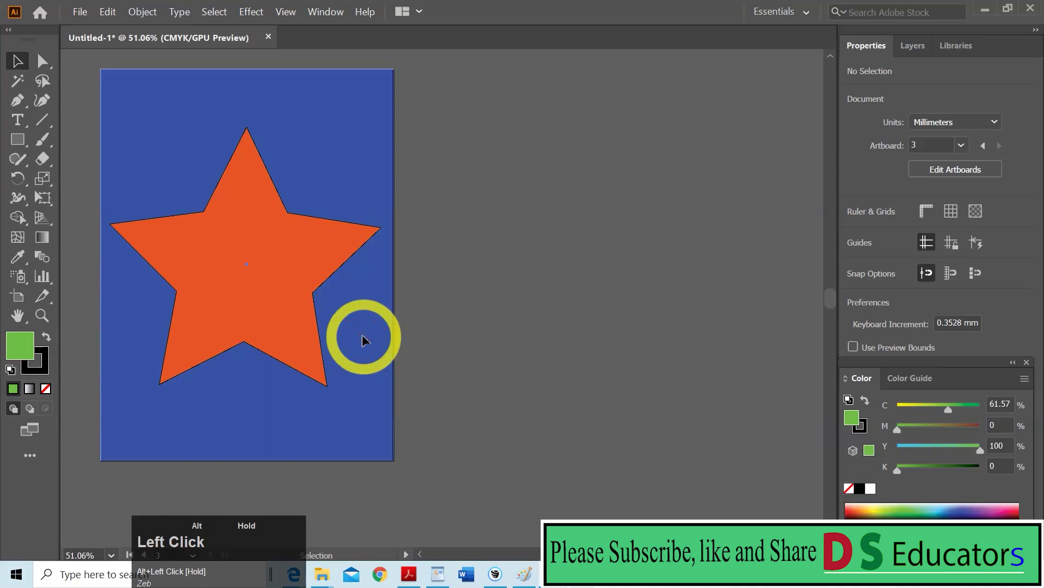
left_click_drag(363, 339, 672, 355)
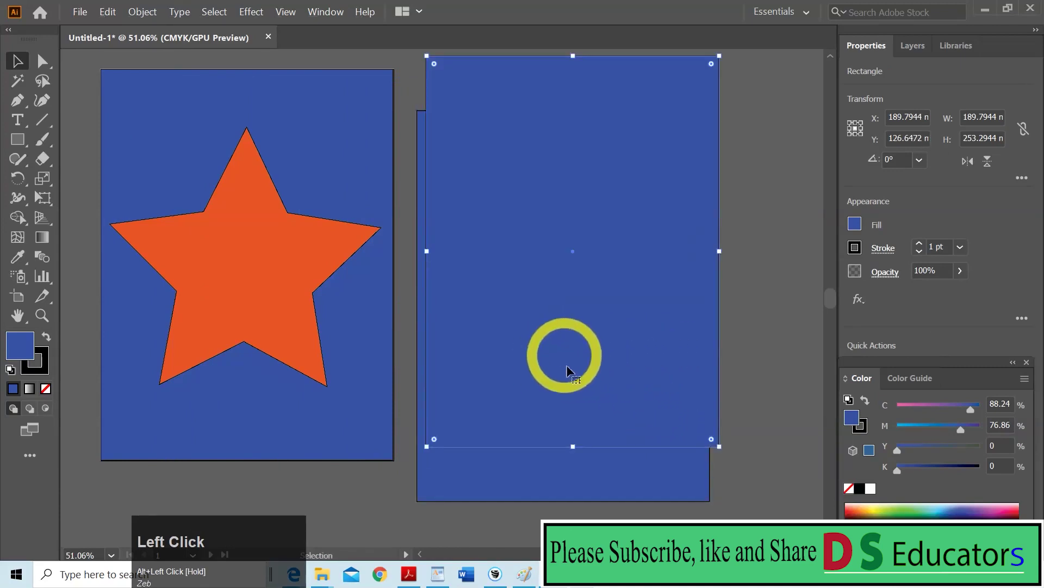
key("Delete")
left_click(521, 341)
key("Delete")
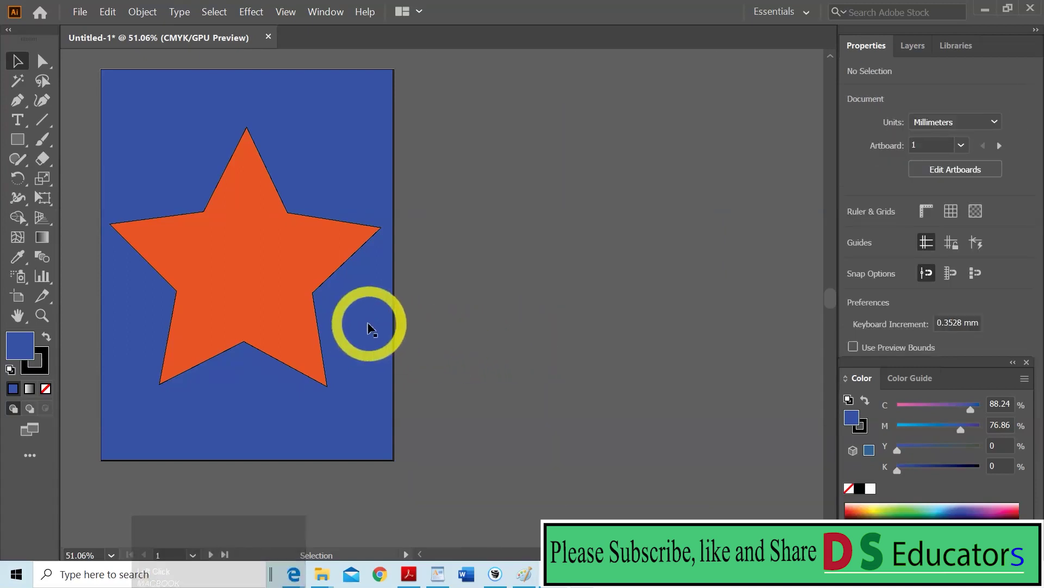
Place a copy of the blue rectangle beside the original, keeping it horizontally aligned
key("alt")
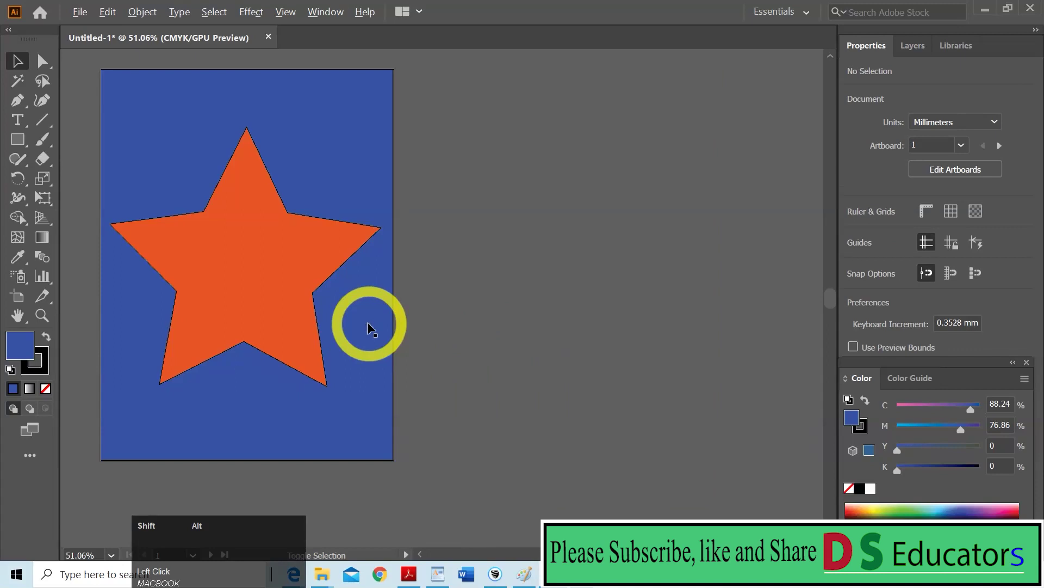
left_click_drag(369, 327, 691, 333)
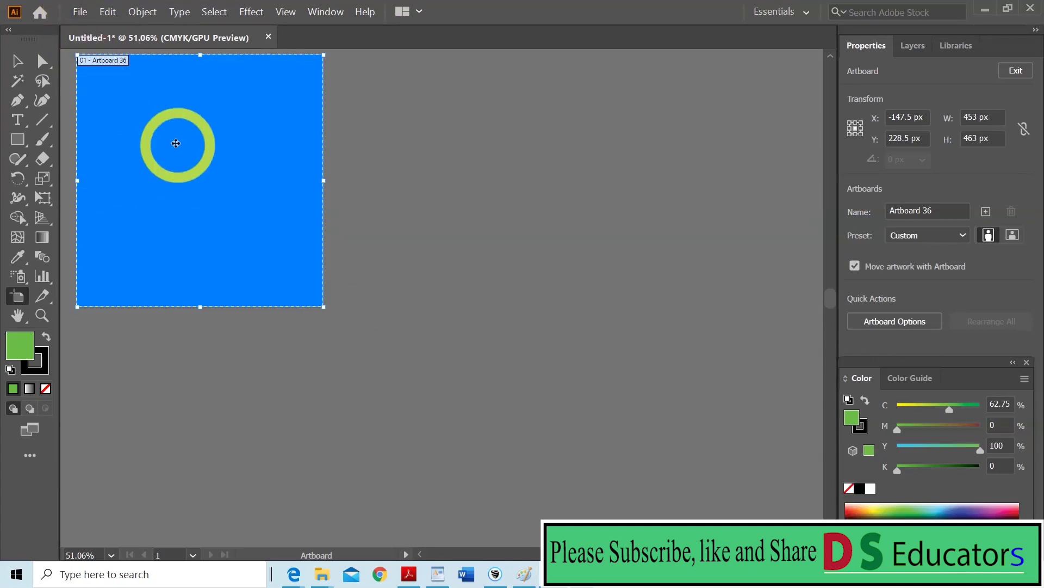
Change the first transparency grid colour to white in the document setup
left_click(79, 14)
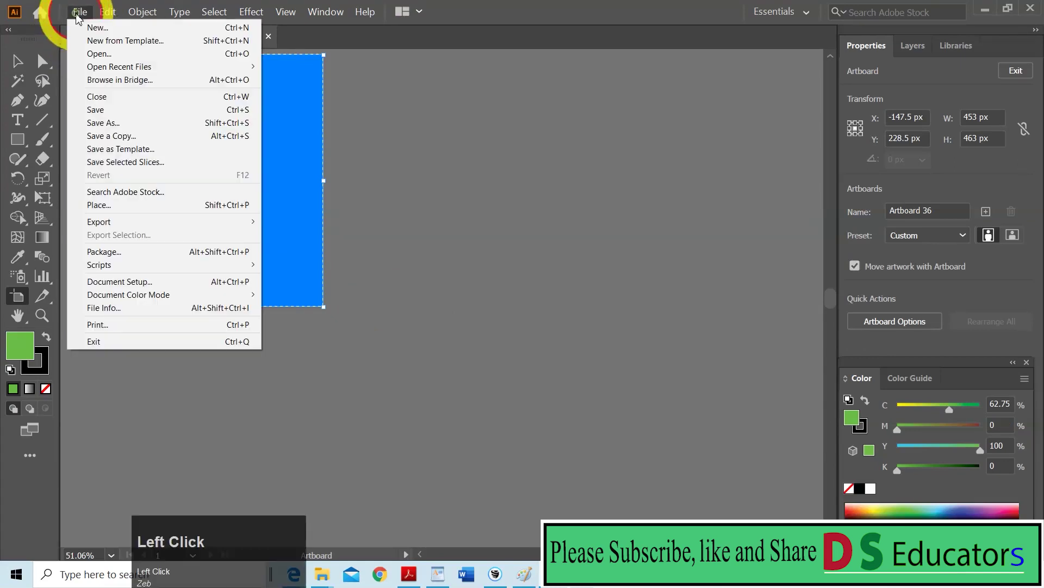
left_click(93, 286)
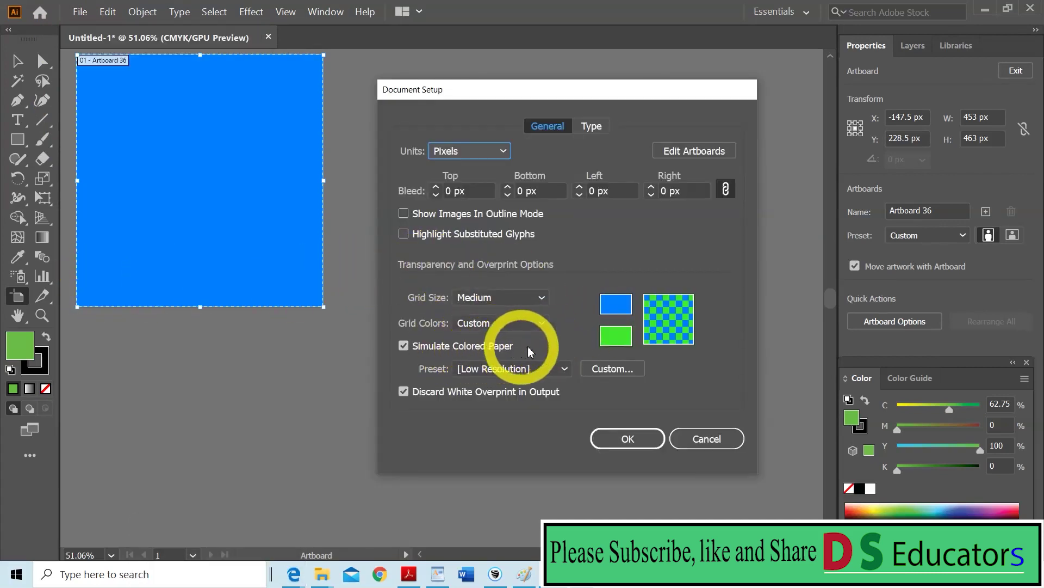
left_click(609, 308)
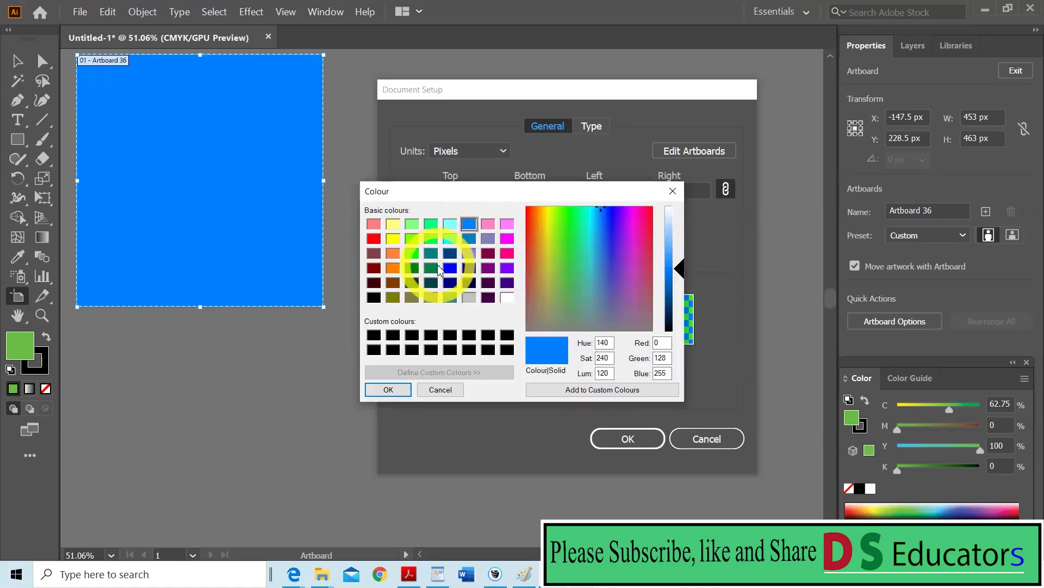
left_click(507, 297)
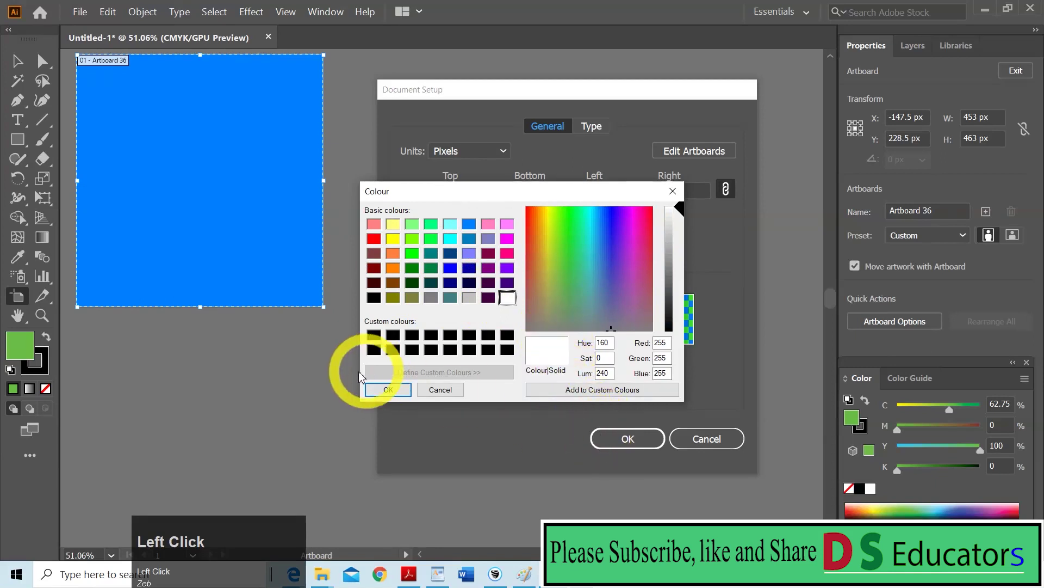
left_click(388, 388)
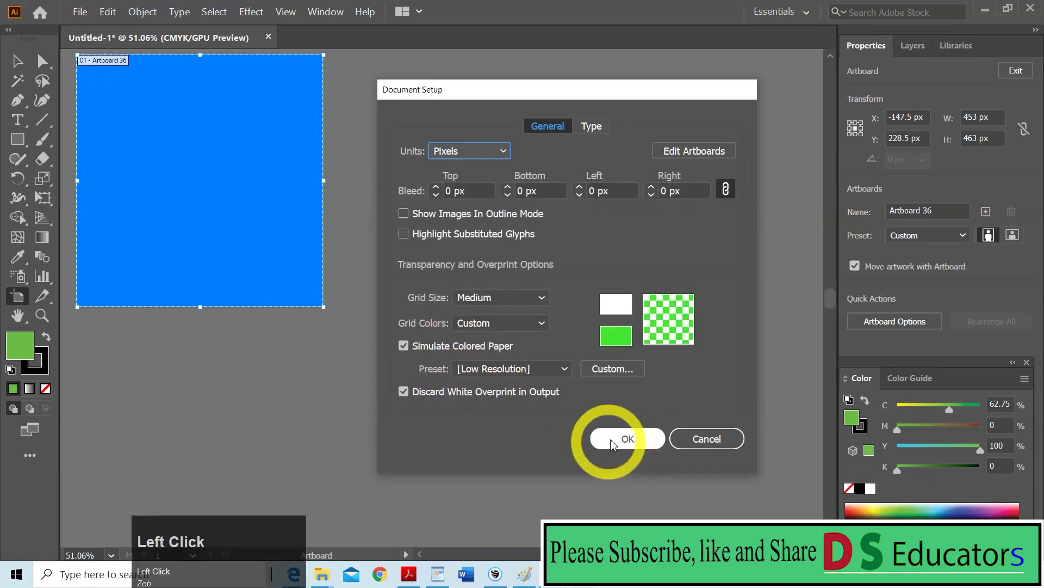
left_click(625, 438)
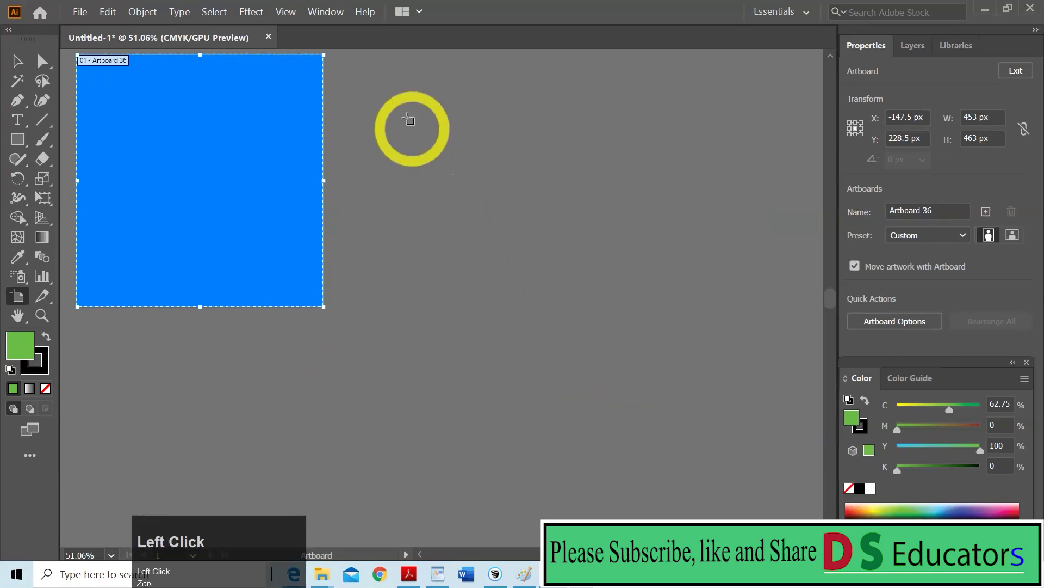
Draw a large new artboard in the empty area beside Artboard 36
left_click_drag(398, 103, 736, 430)
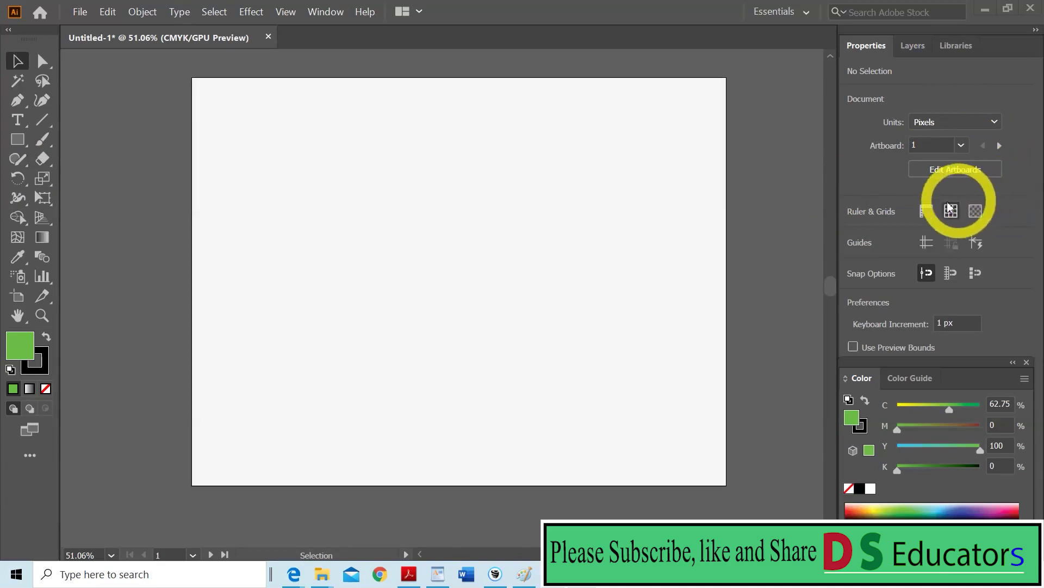
Show and hide the rulers, and turn the document grid on and off again
left_click(948, 172)
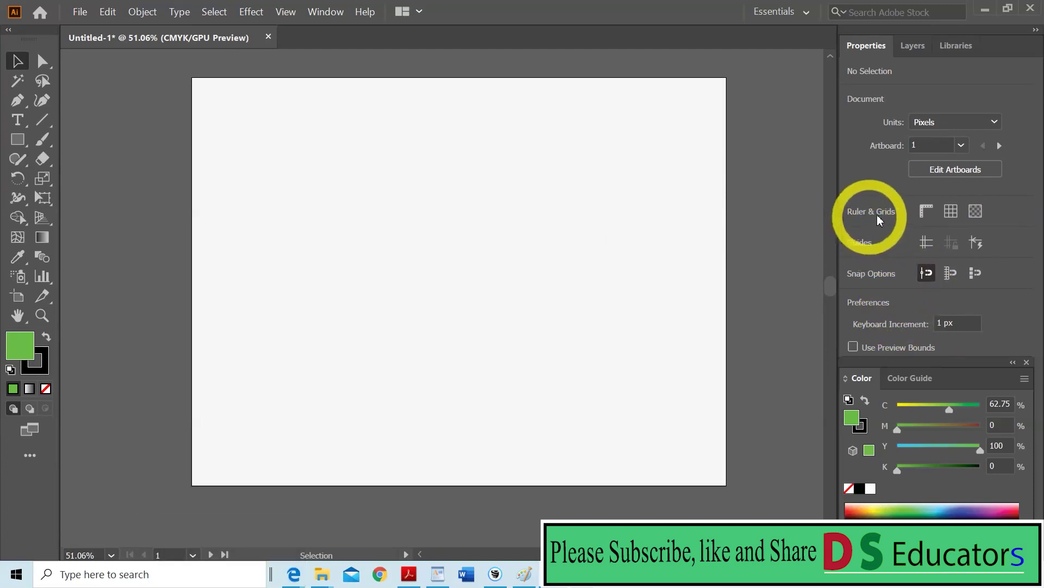
left_click(926, 213)
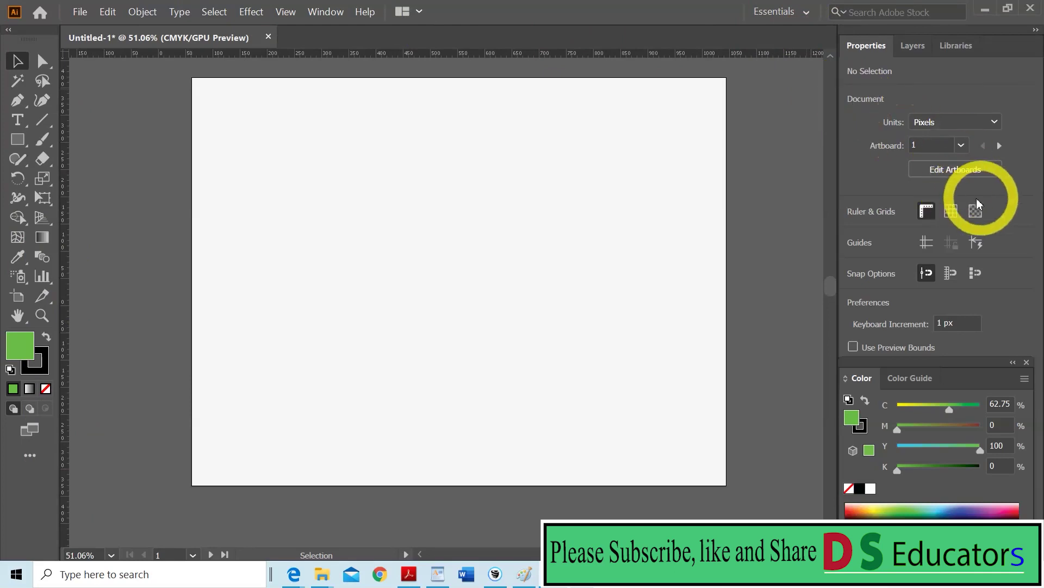
left_click(931, 210)
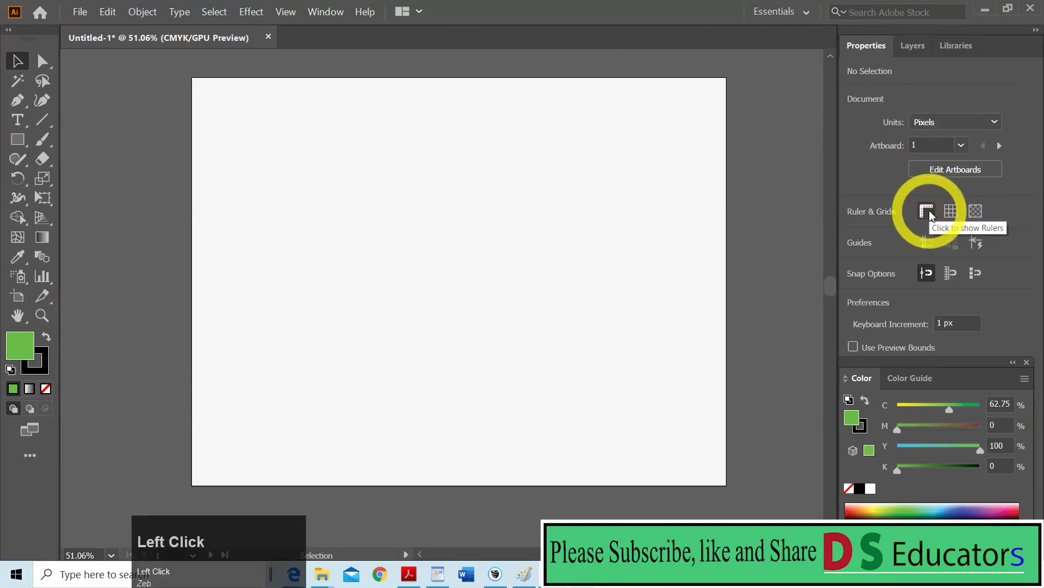
left_click(929, 213)
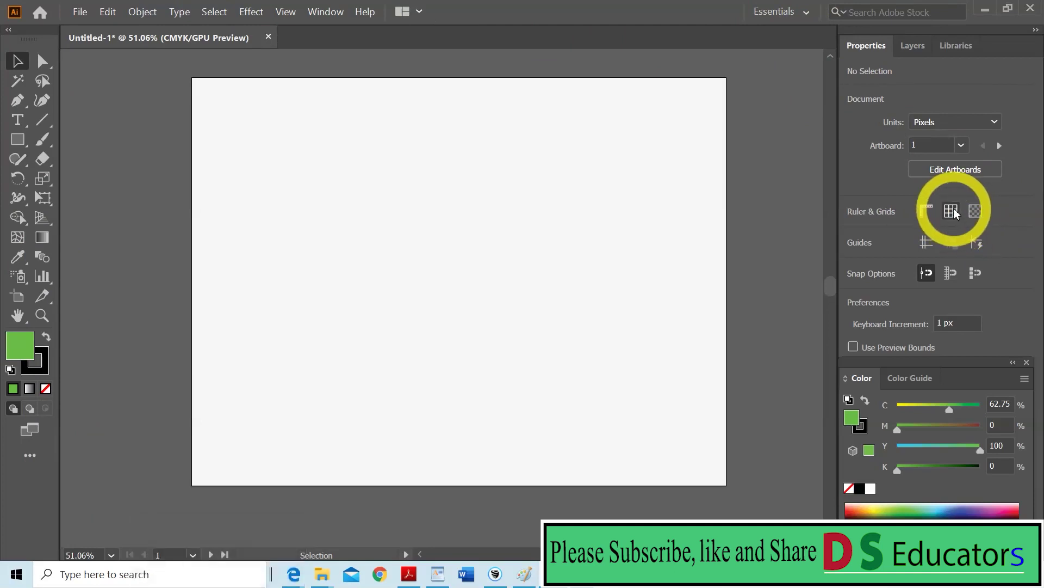
left_click(953, 212)
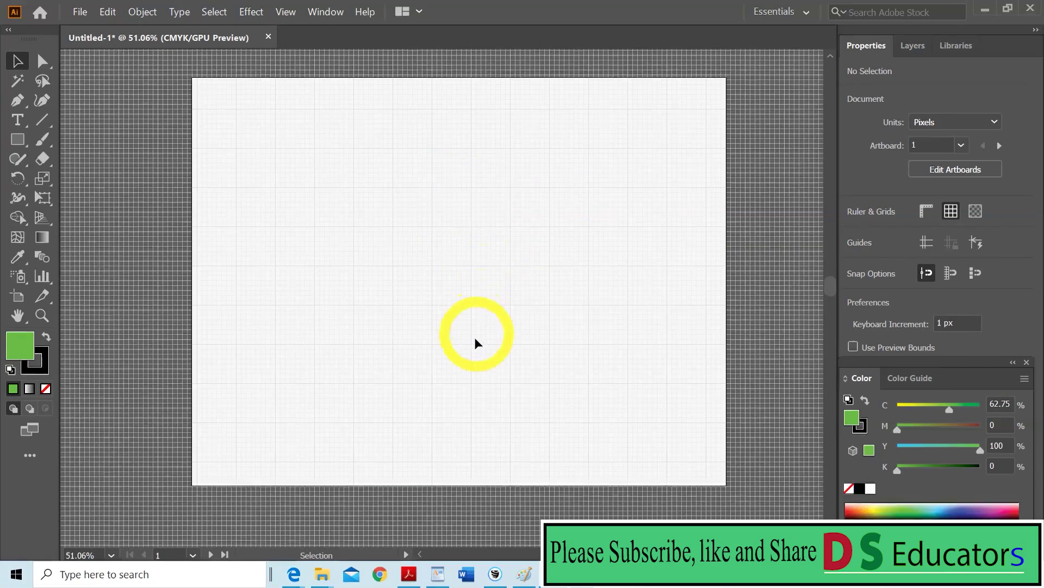
left_click(950, 216)
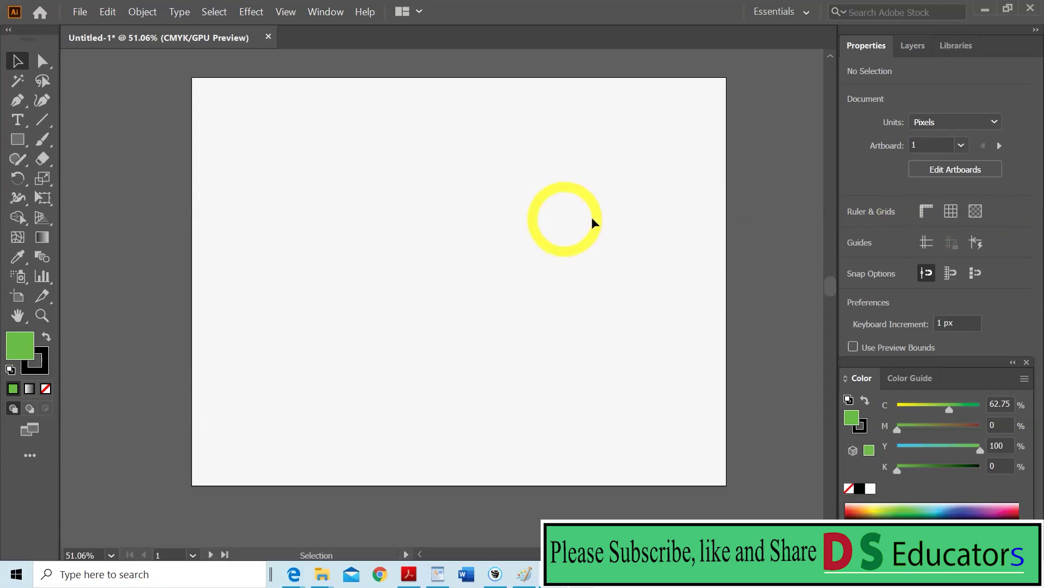
Display the transparency grid, toggling it off and back on
left_click(973, 213)
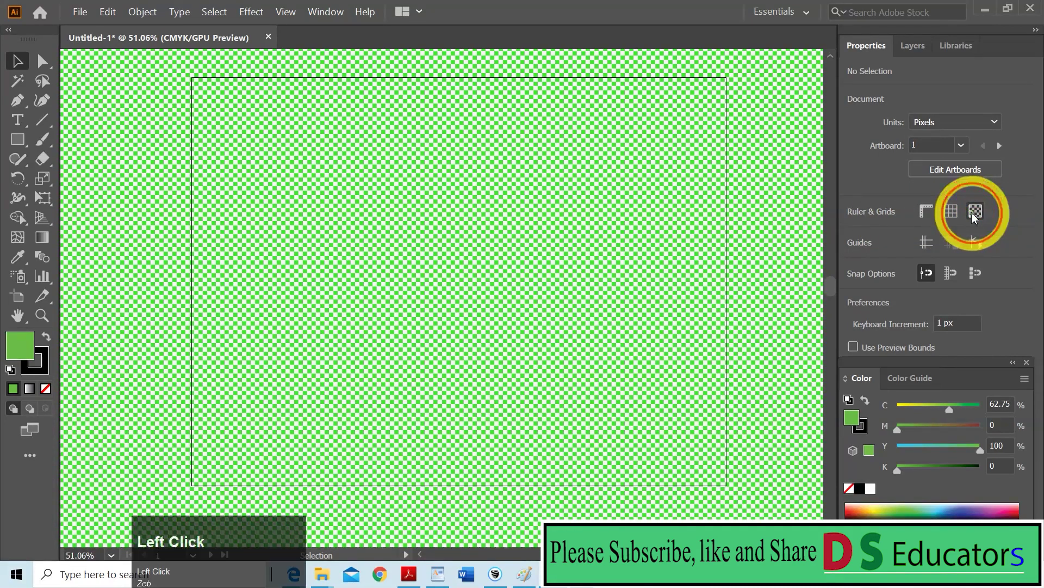
left_click(973, 215)
left_click(973, 215)
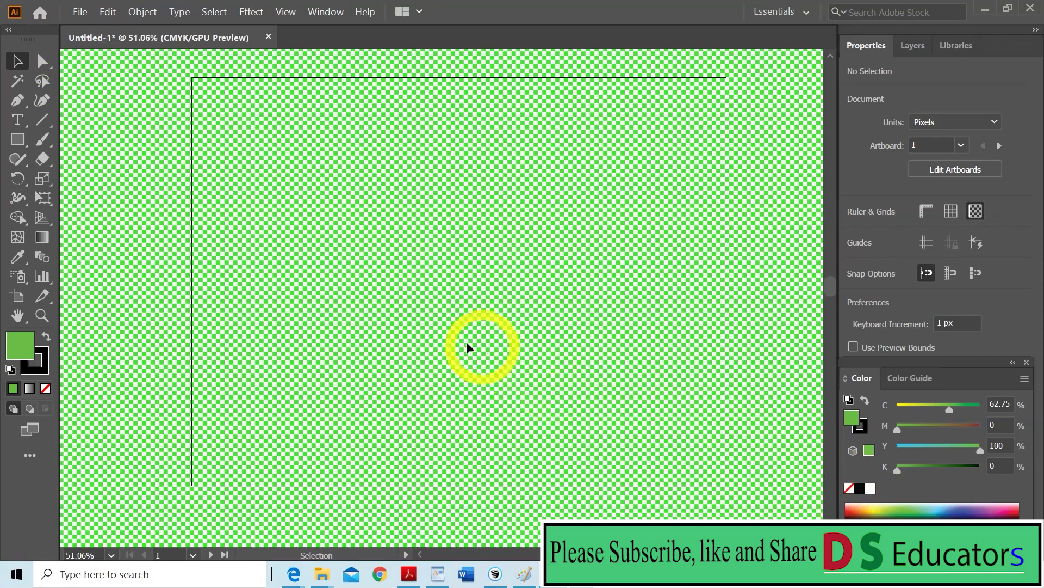
Change the second transparency grid colour to dark green (red 0, green 128, blue 64) in the document setup
left_click(80, 12)
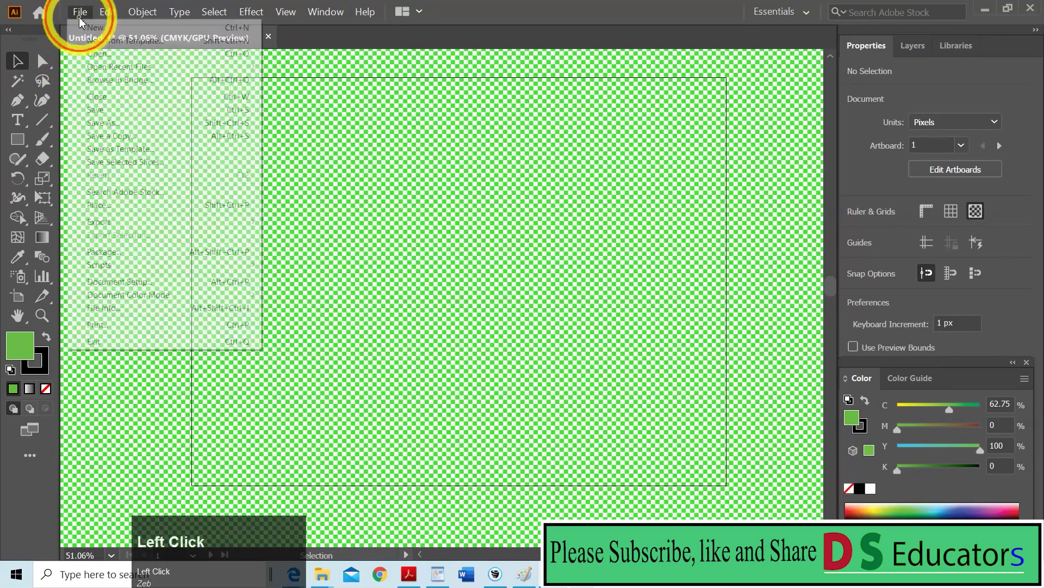
left_click(121, 282)
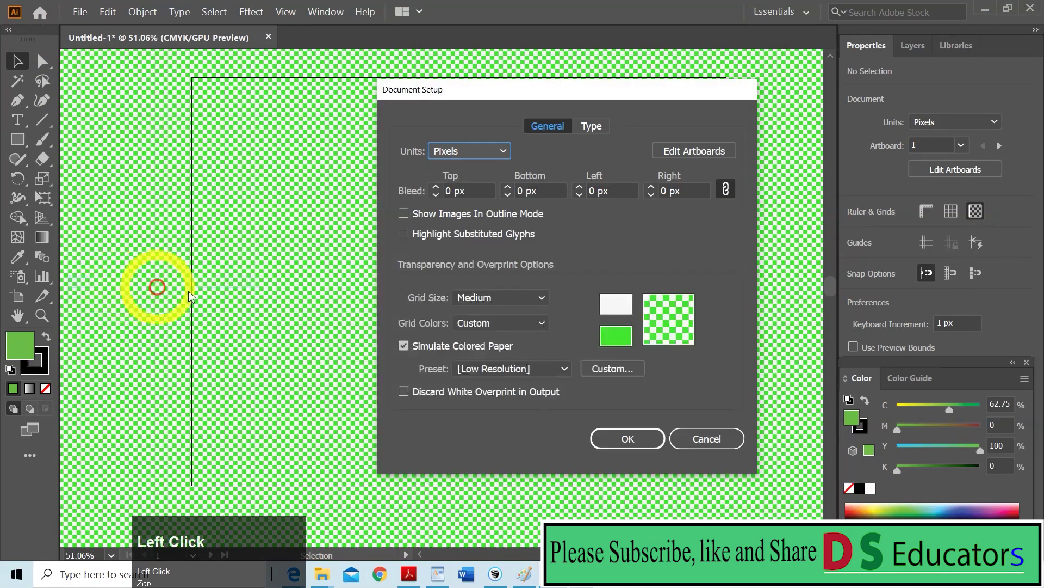
left_click(615, 338)
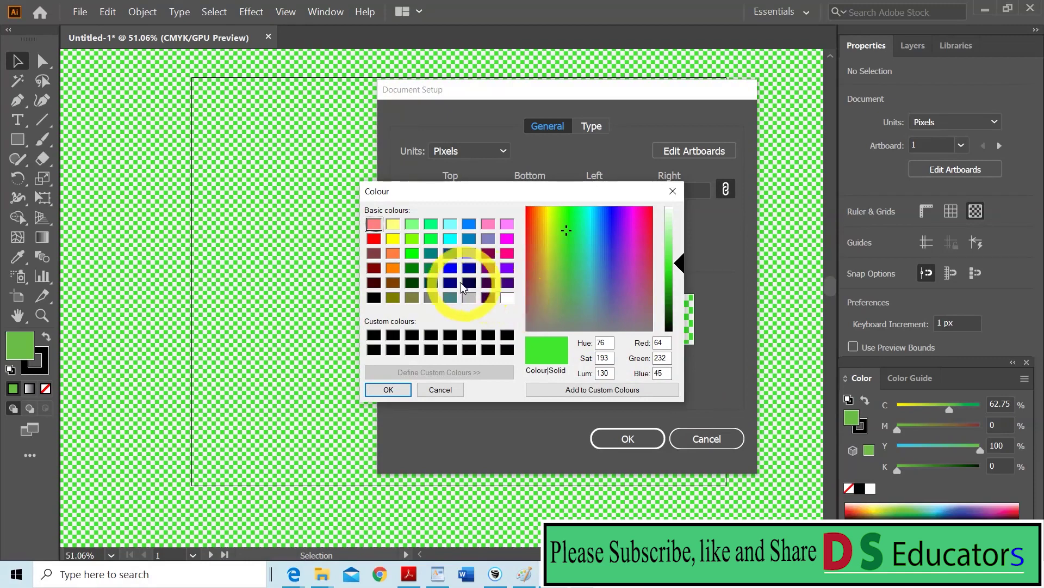
left_click(429, 272)
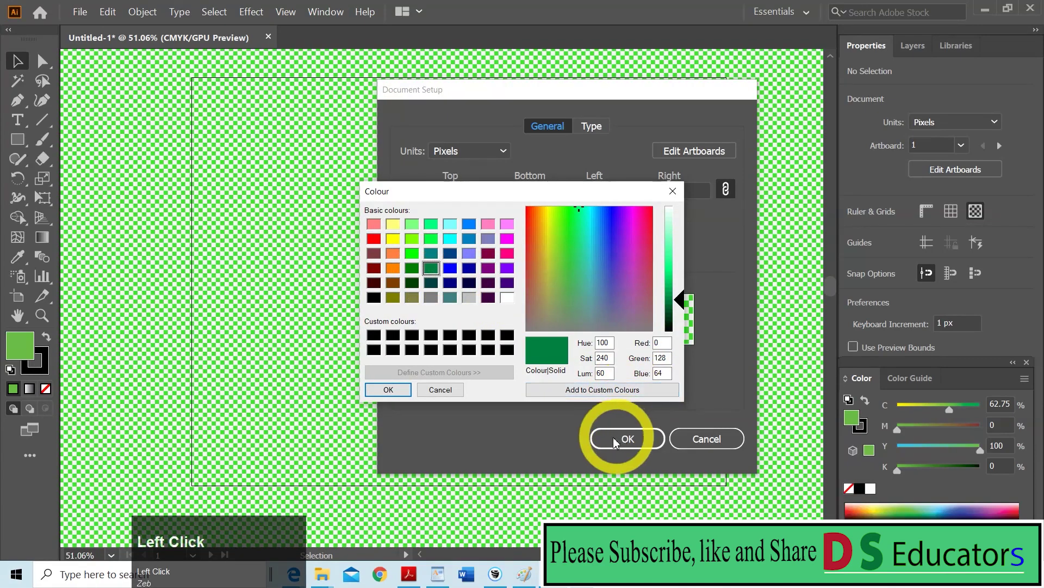
left_click(388, 389)
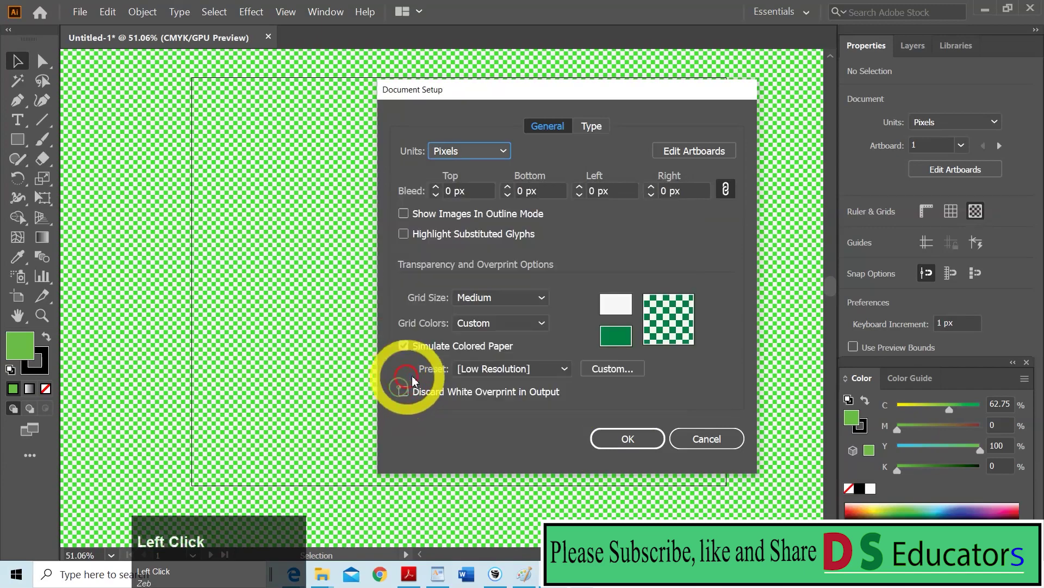
left_click(628, 440)
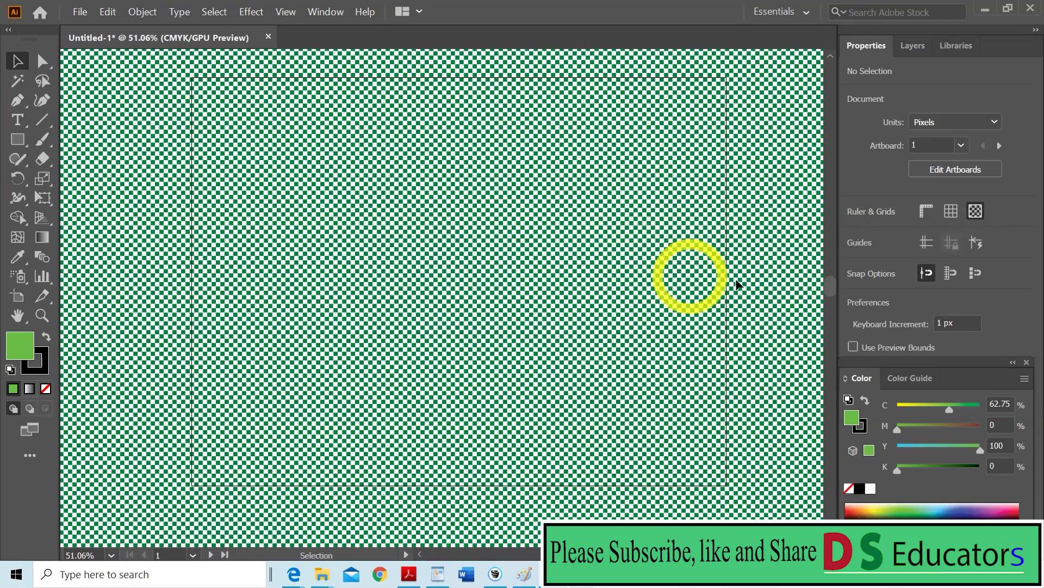
Set the second transparency grid colour to a warm grey with hue 19, saturation 14 and luminosity 151 in the document setup
left_click(80, 12)
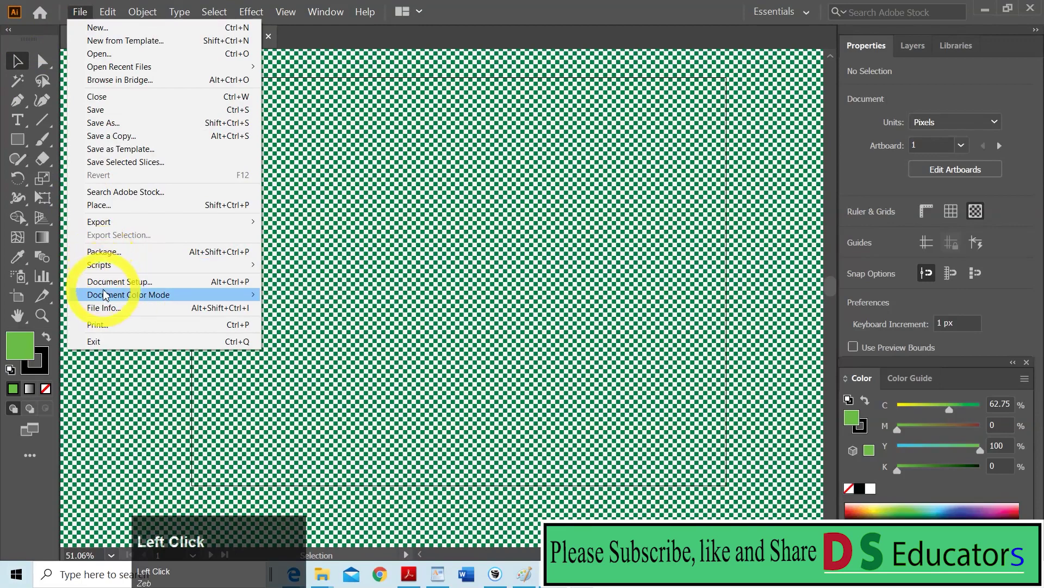
left_click(116, 281)
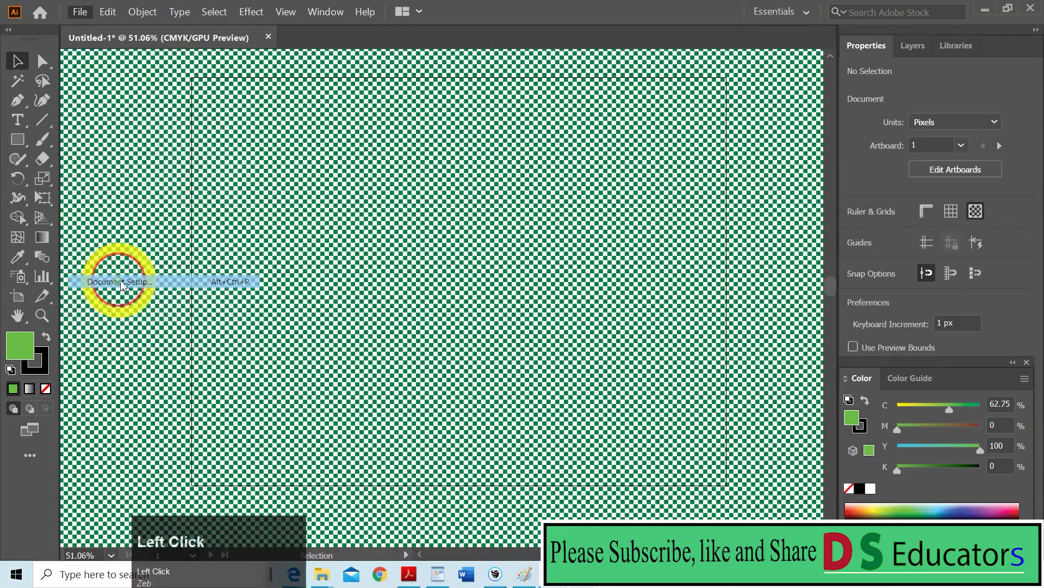
left_click(616, 335)
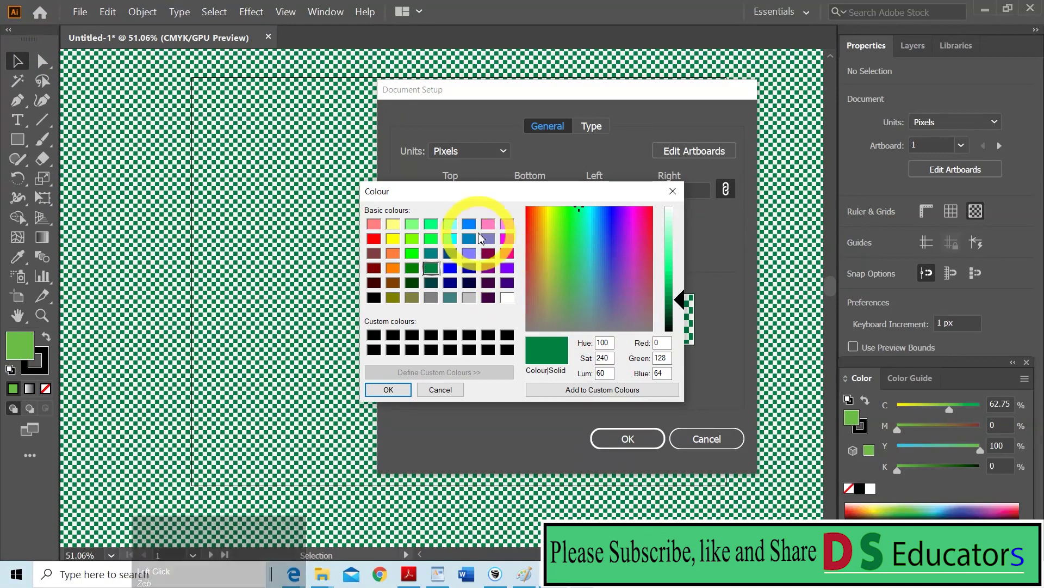
left_click(488, 240)
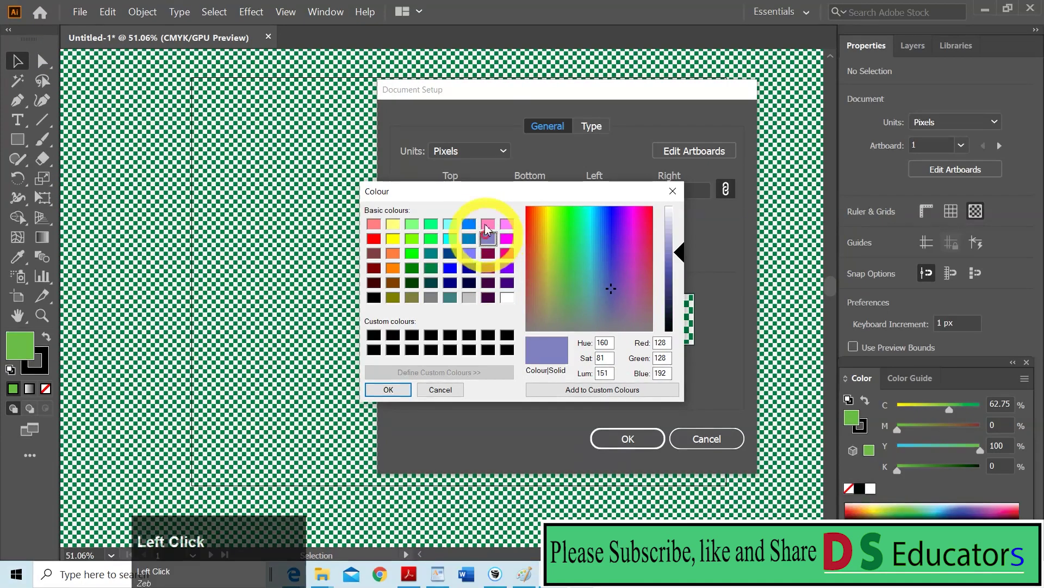
left_click(536, 323)
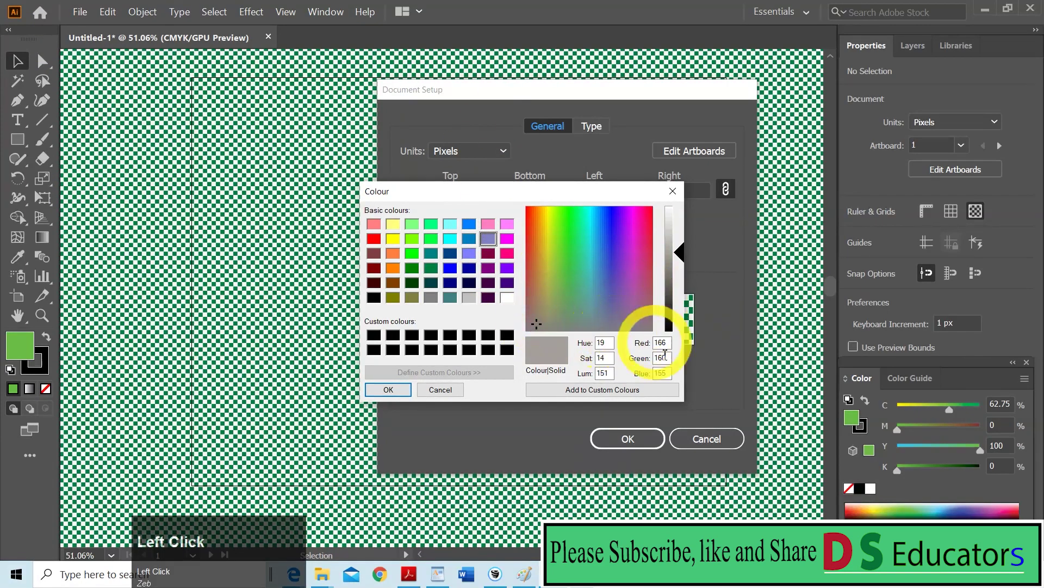
left_click(389, 390)
left_click(616, 441)
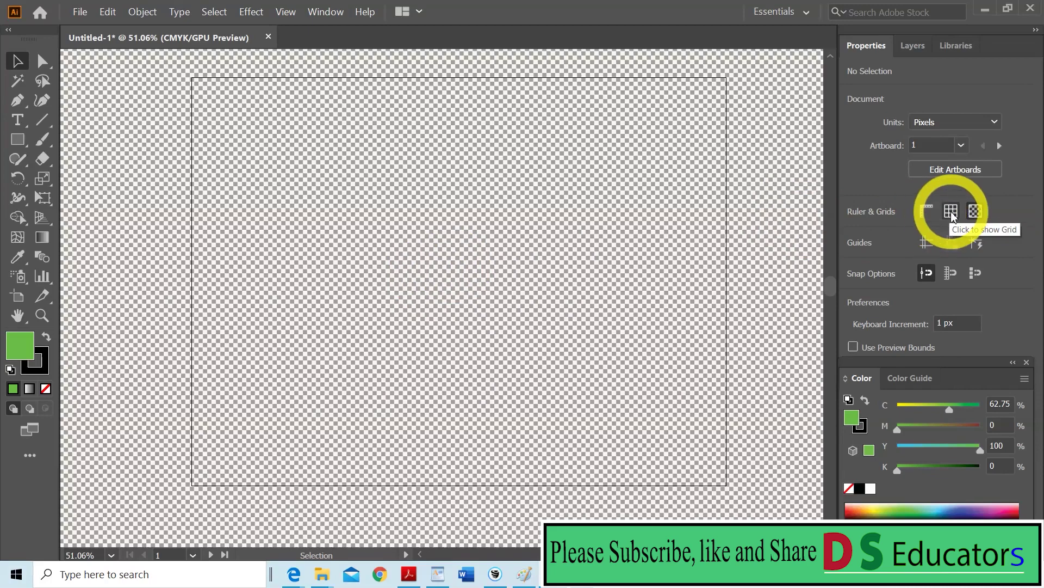
Toggle the visibility of the document's guides
left_click(926, 242)
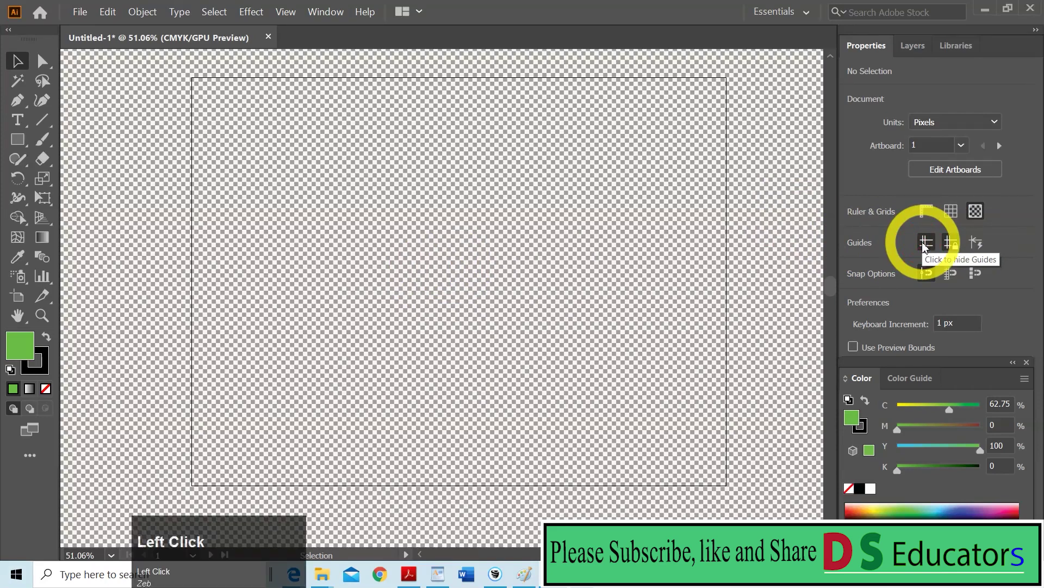
left_click(926, 242)
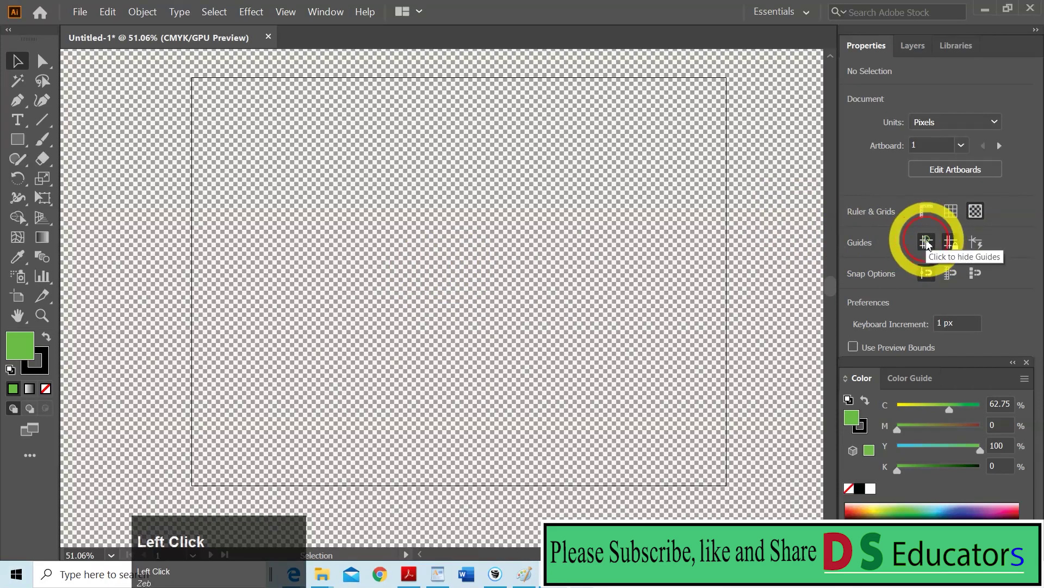